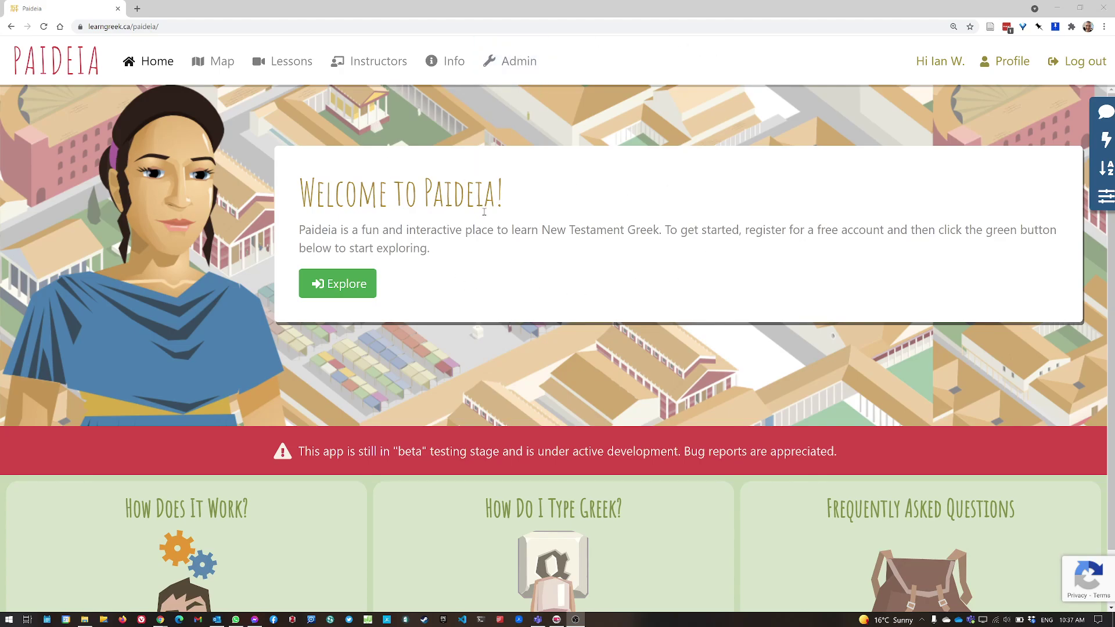
Expand the right-edge toolbar on the home page to reveal the Queries button
mouse_move(1098, 111)
mouse_move(1086, 143)
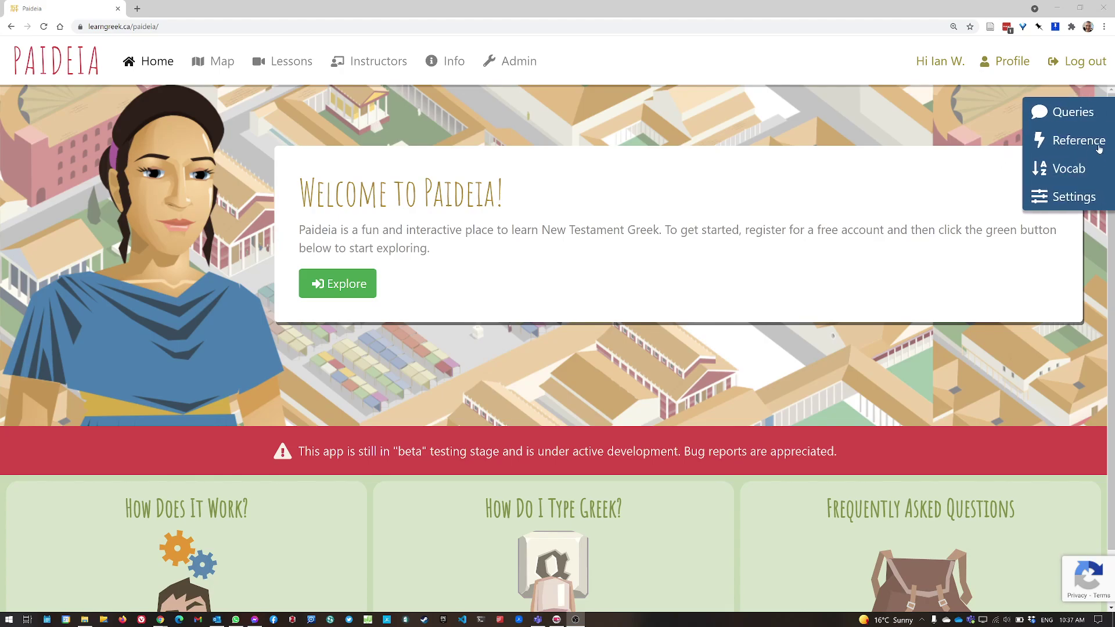
Open the Queries panel and view your own All Steps queries, then your own General queries
left_click(1076, 119)
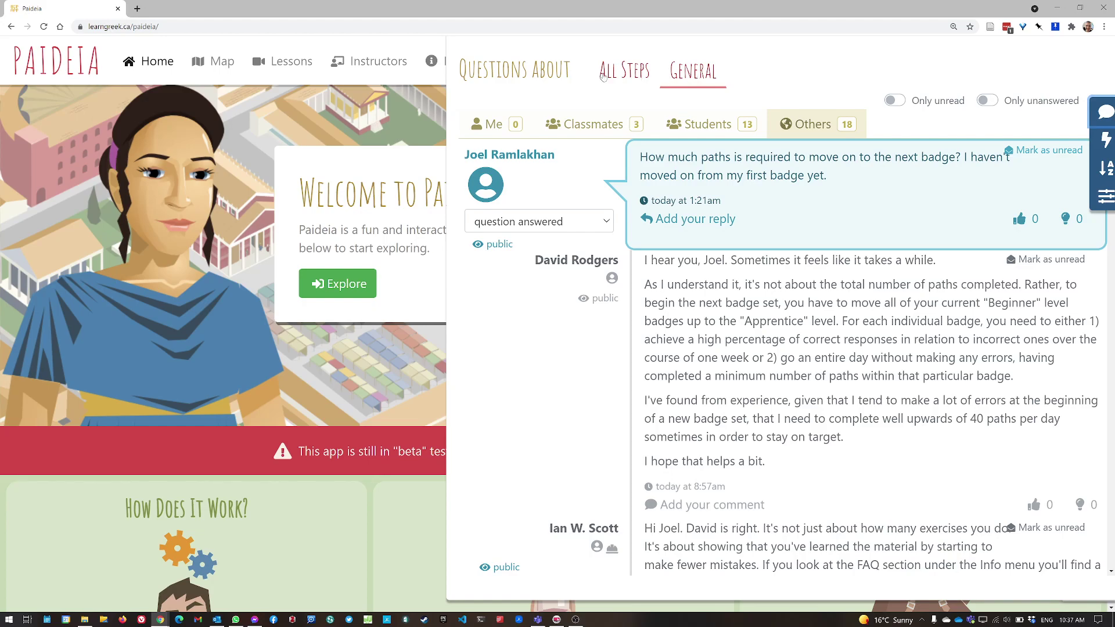
left_click(630, 78)
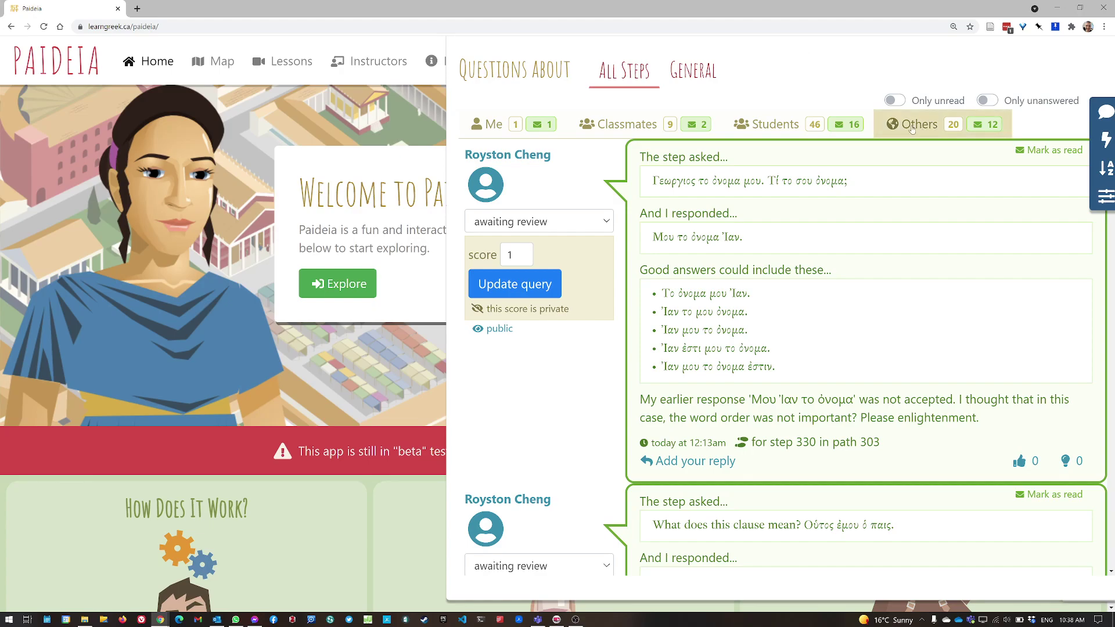
left_click(501, 127)
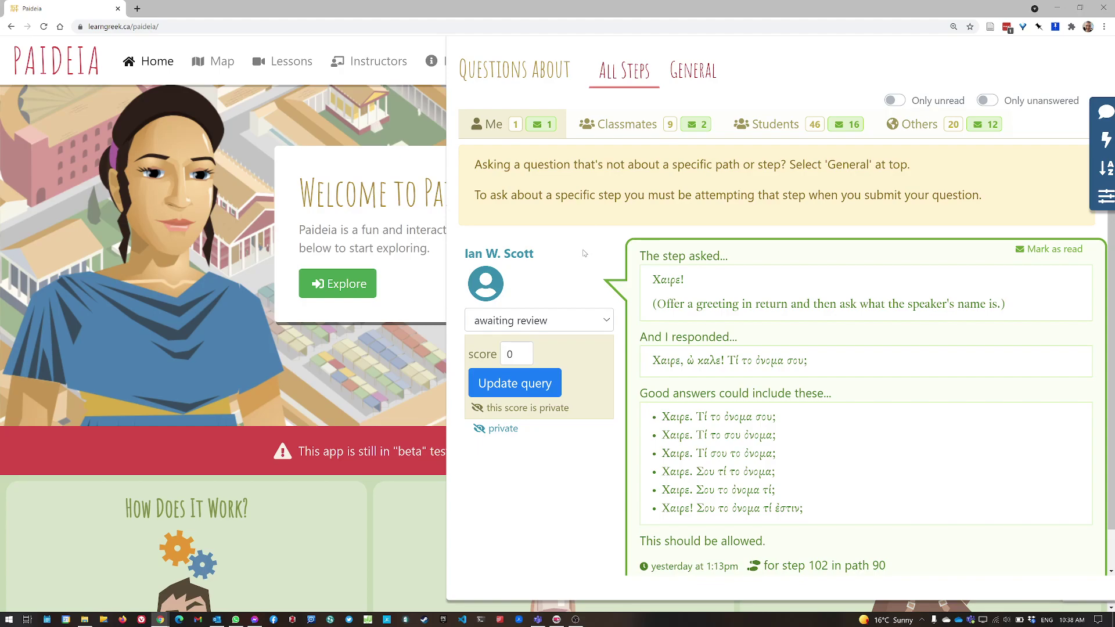
left_click(693, 76)
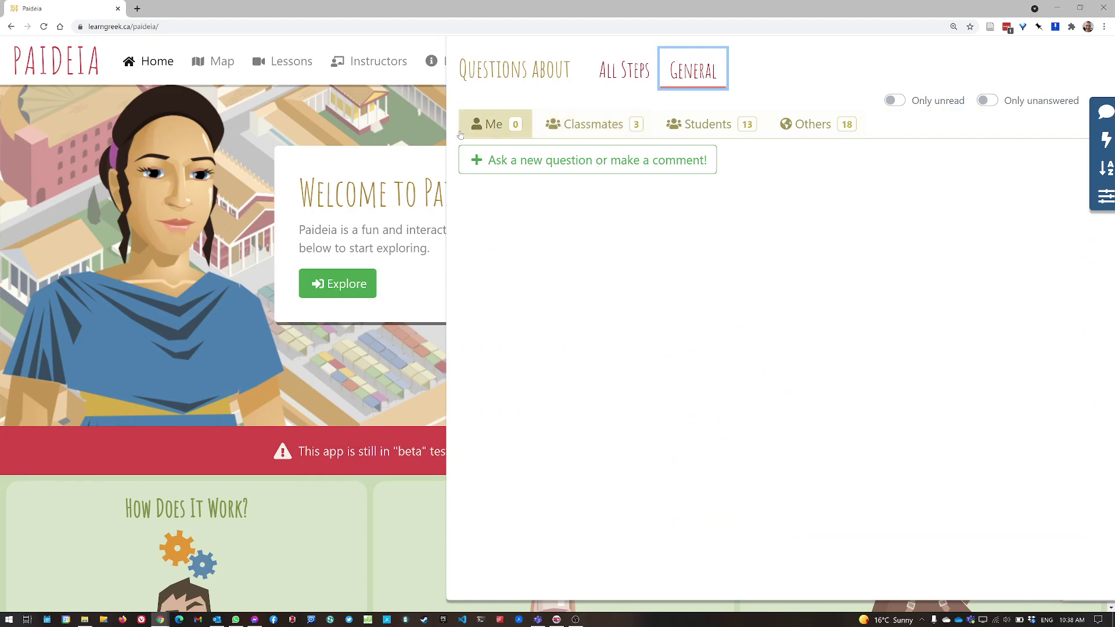
left_click(486, 129)
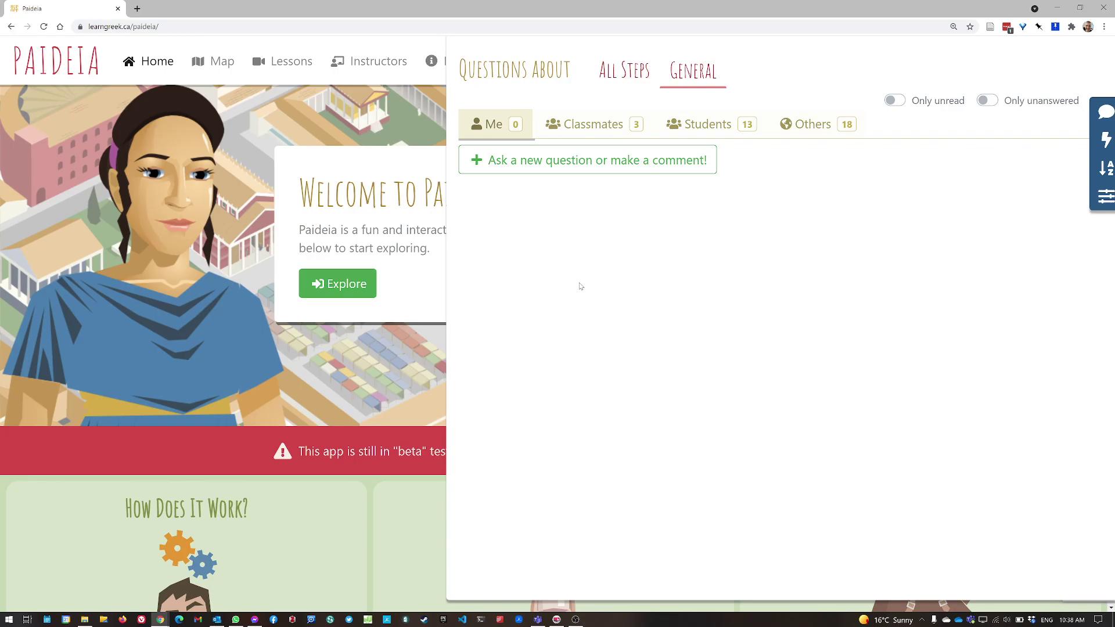
Scroll through the step queries list, then return to the General queries
left_click(633, 77)
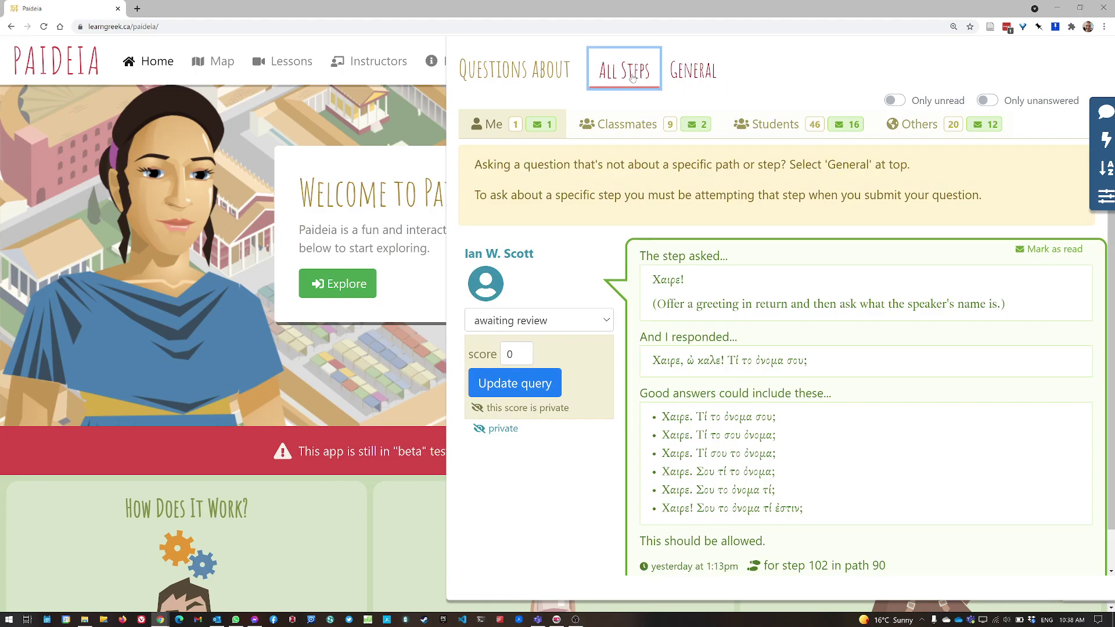
scroll(619, 417, "down", 1)
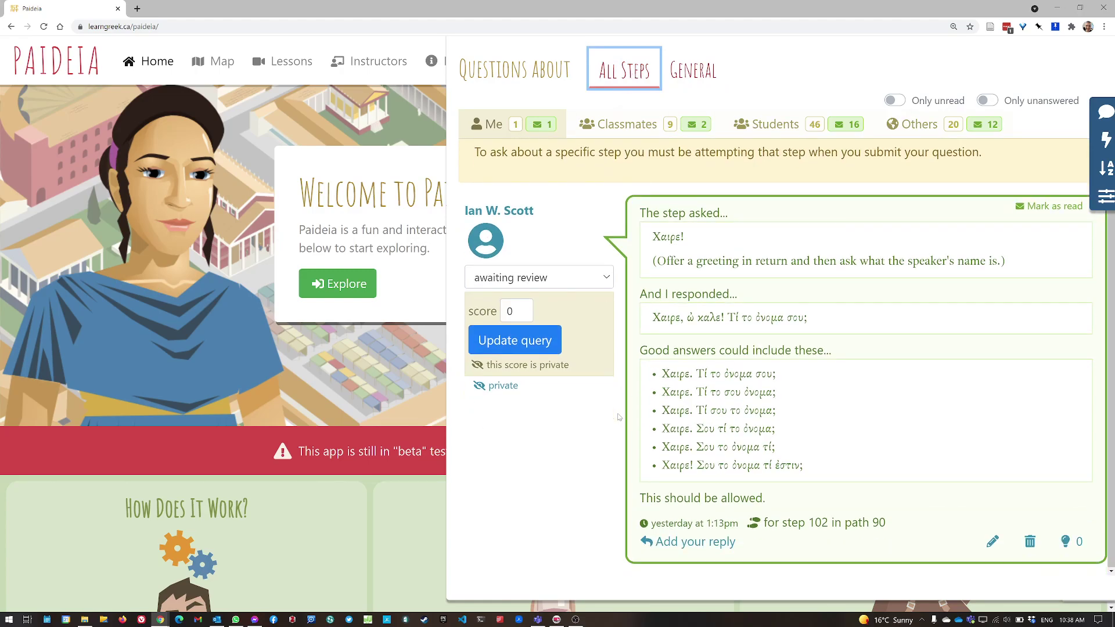
scroll(619, 417, "up", 1)
scroll(619, 417, "down", 1)
scroll(649, 370, "up", 1)
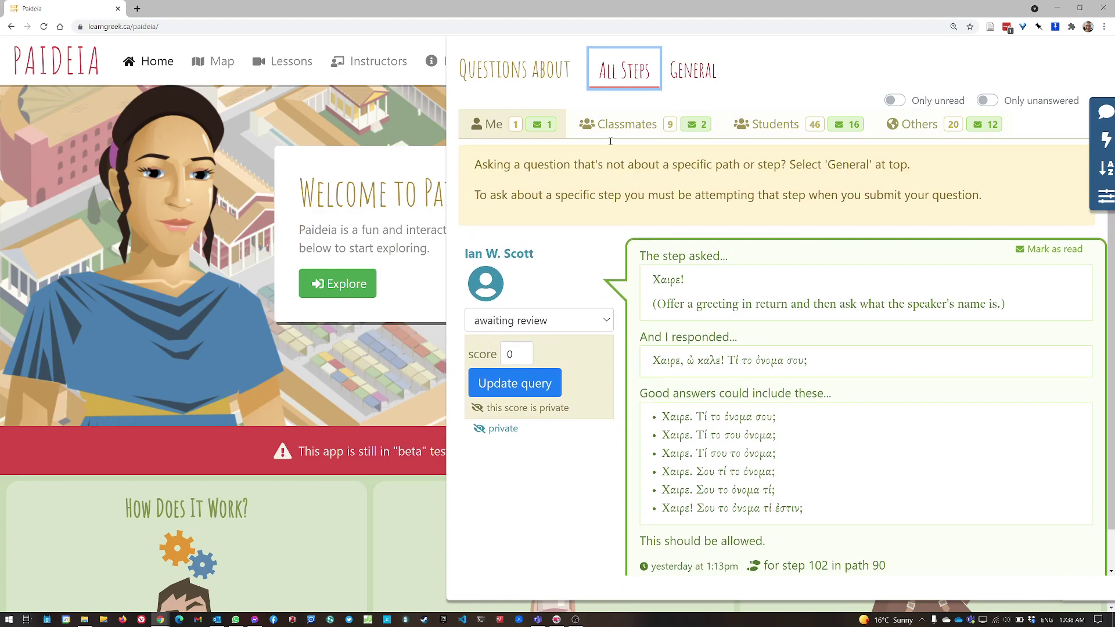
left_click(690, 71)
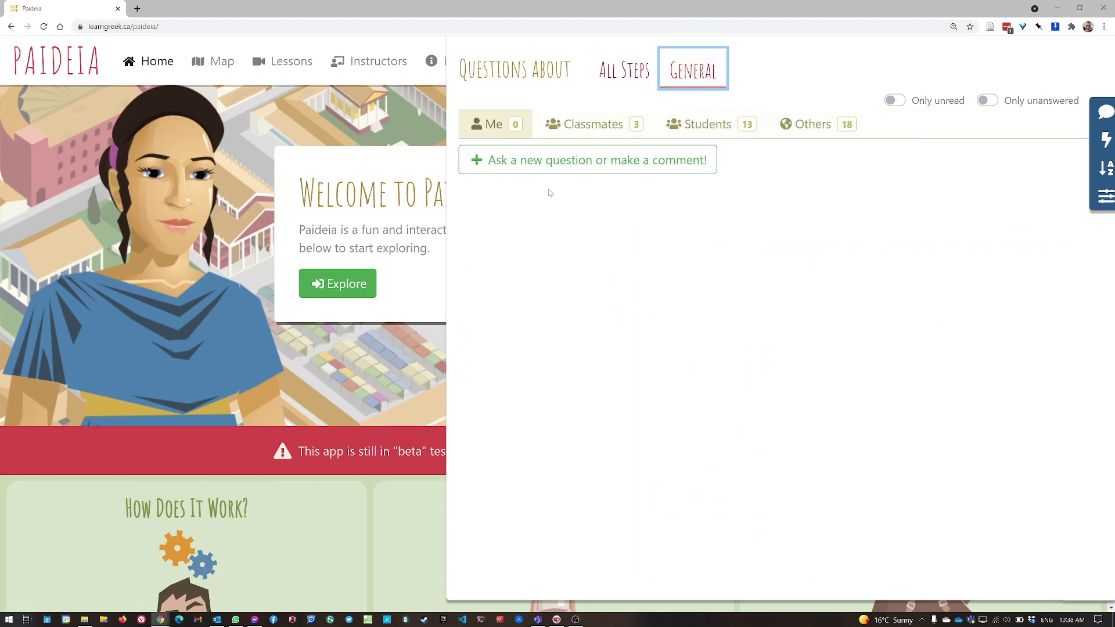
Submit the general comment 'Here's a test comment.' with 'Keep this question or comment private' ticked
left_click(533, 160)
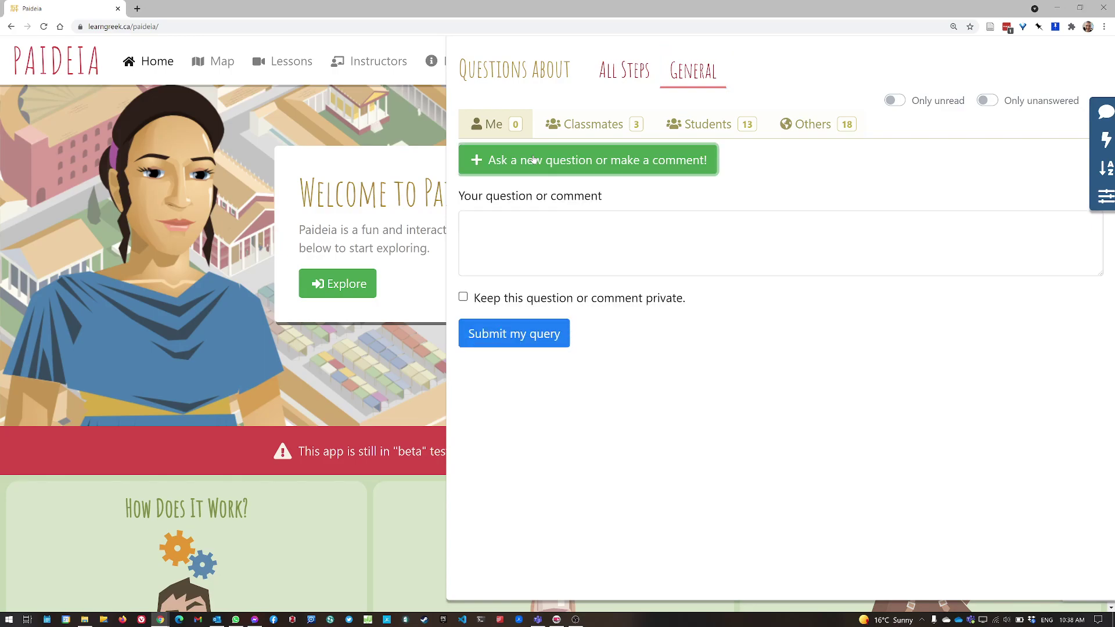
left_click(551, 232)
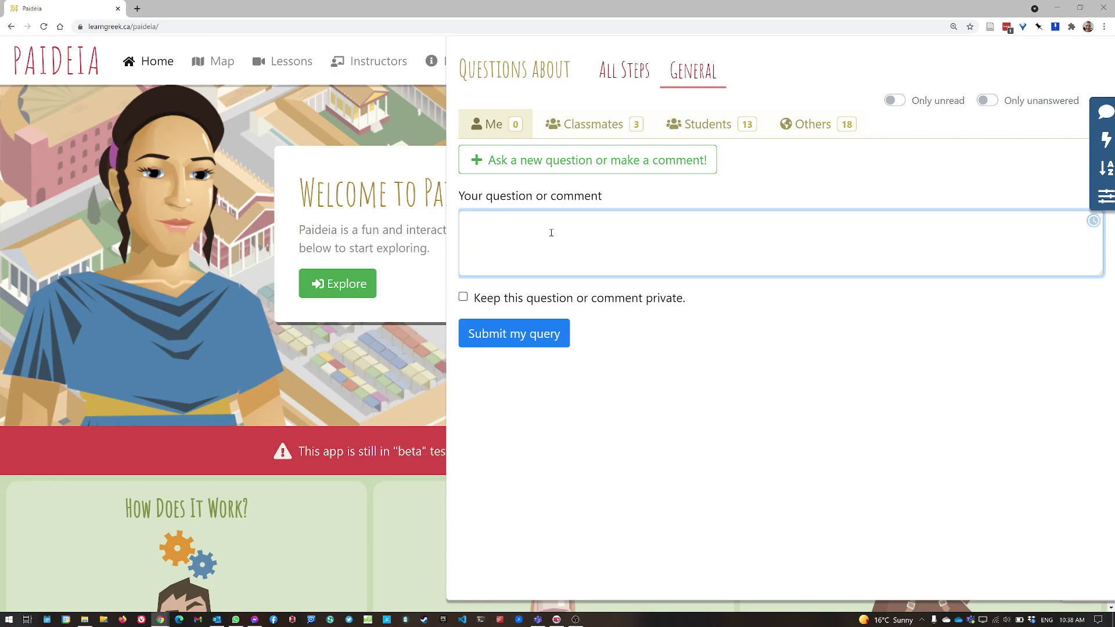
left_click(534, 299)
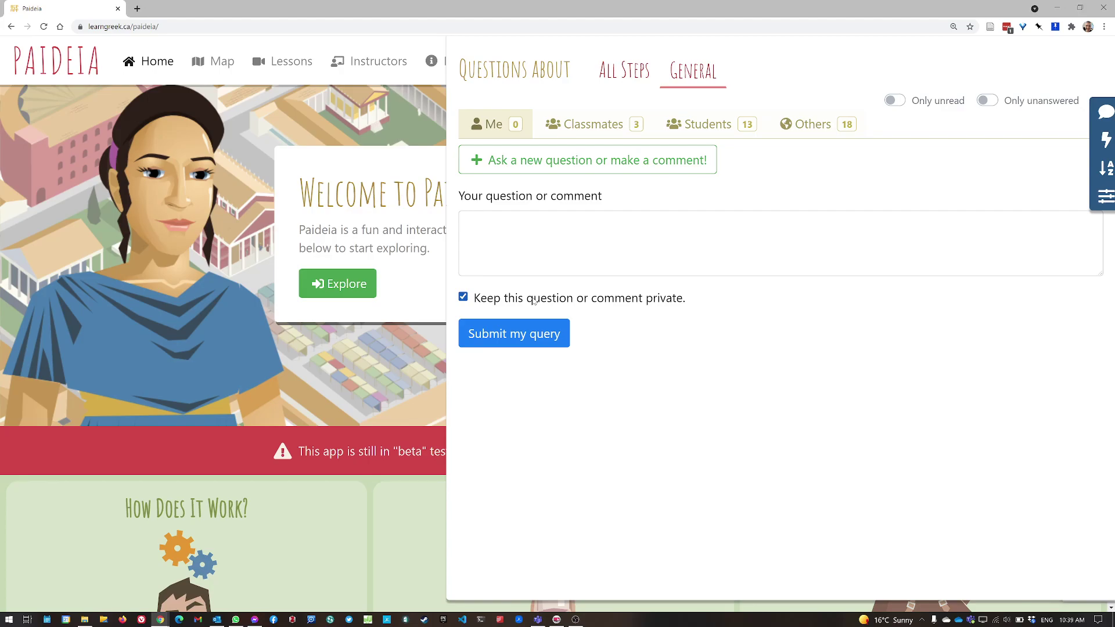
left_click(533, 300)
left_click(542, 234)
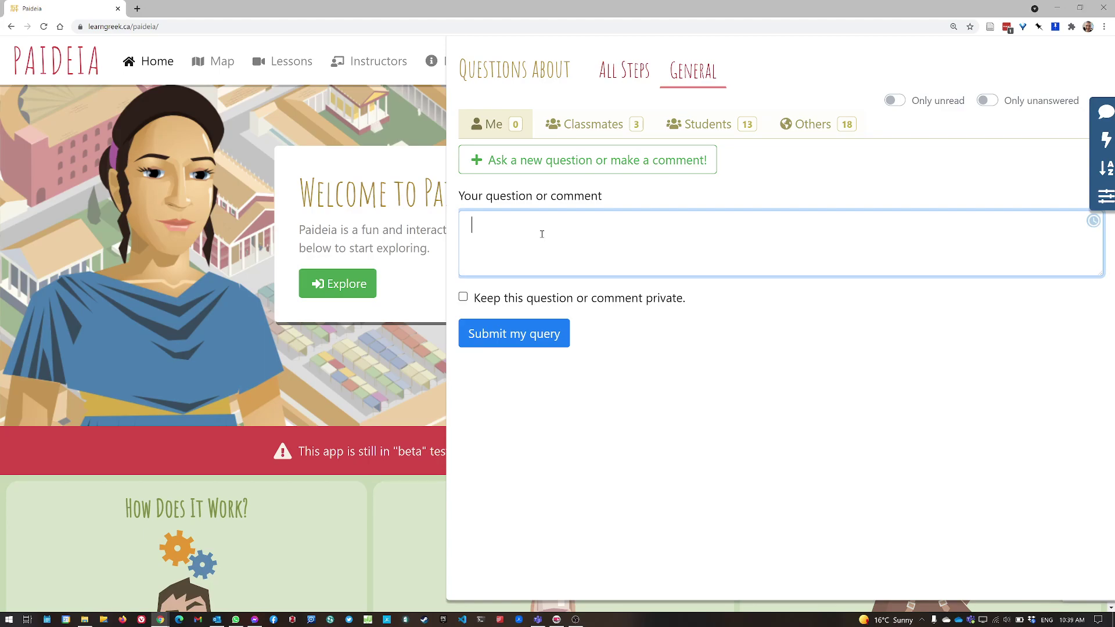
type("Here's a test comment.")
left_click(495, 301)
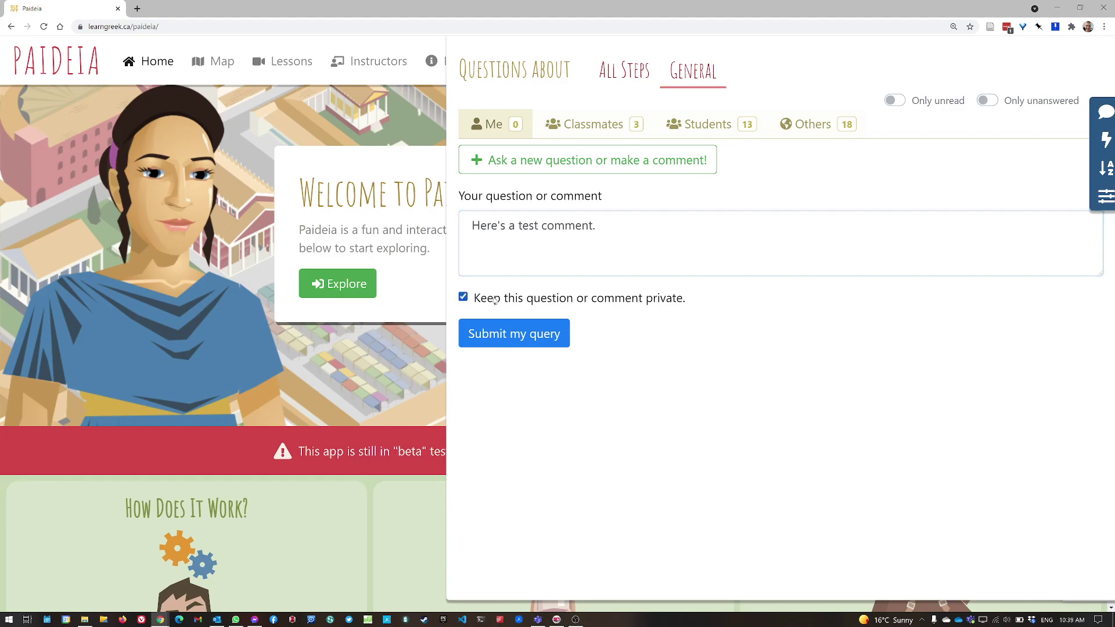
left_click(514, 342)
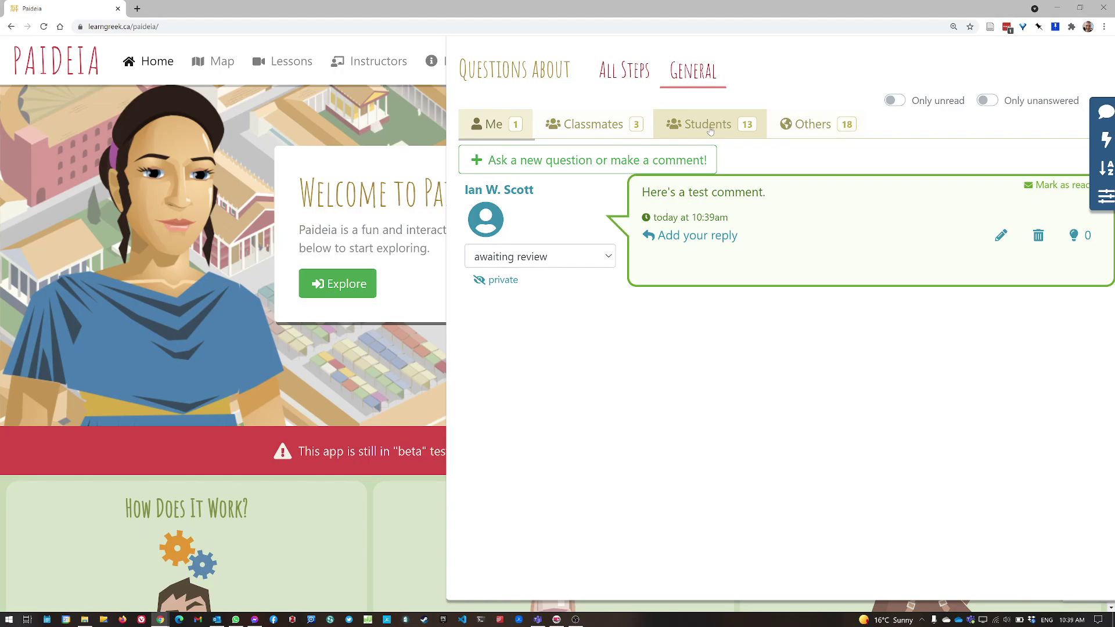
Review the Classmates and Others general threads, confirm the comment under Me, and close the panel
left_click(599, 126)
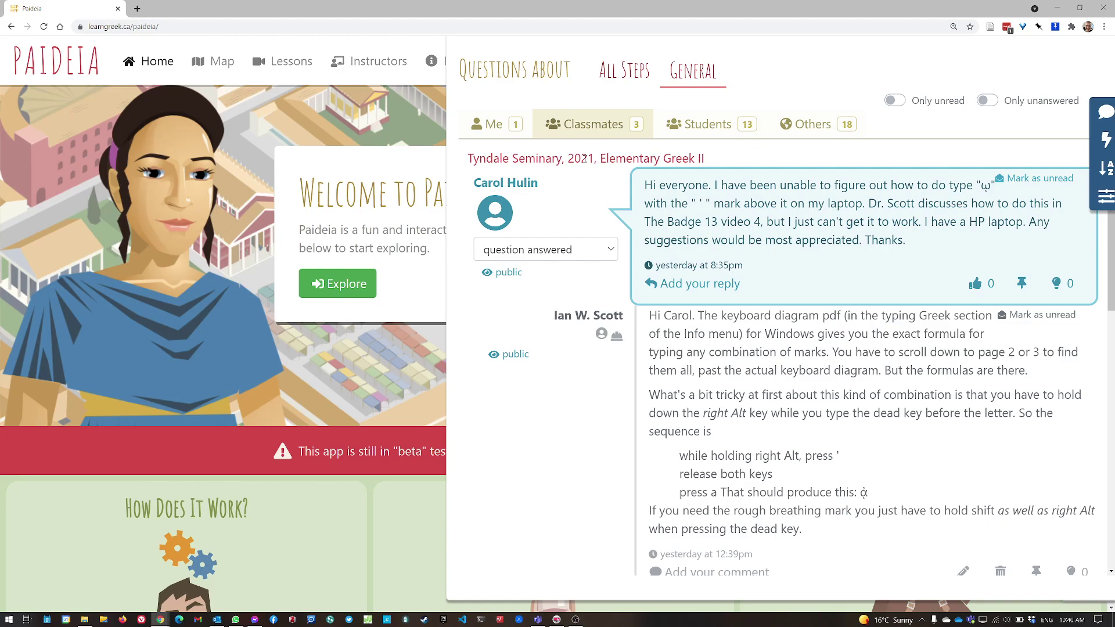
left_click(813, 126)
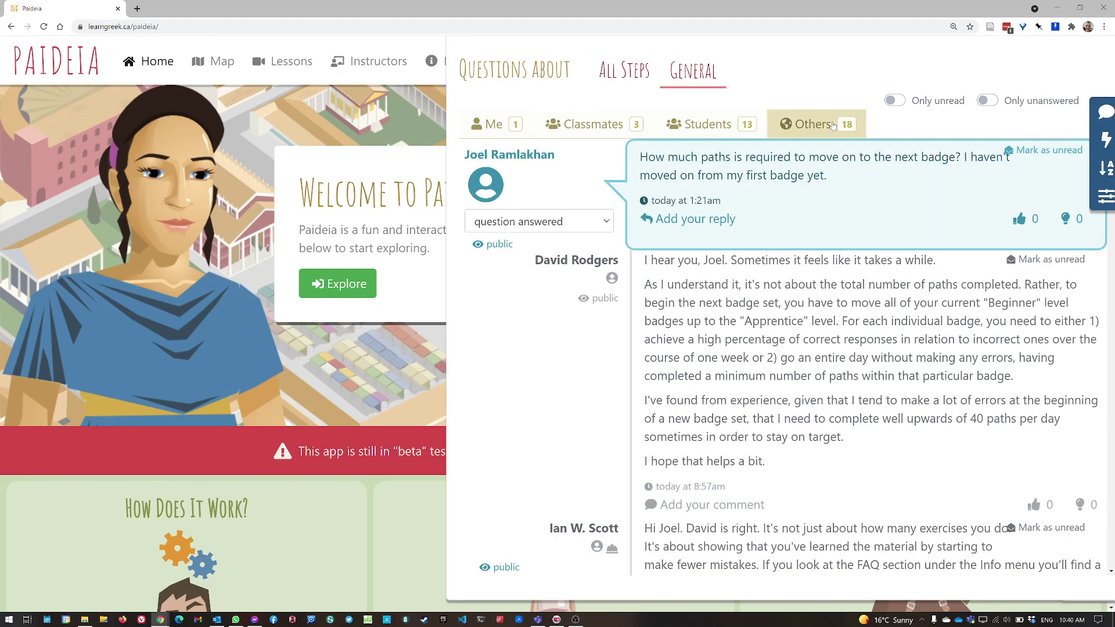
left_click(494, 126)
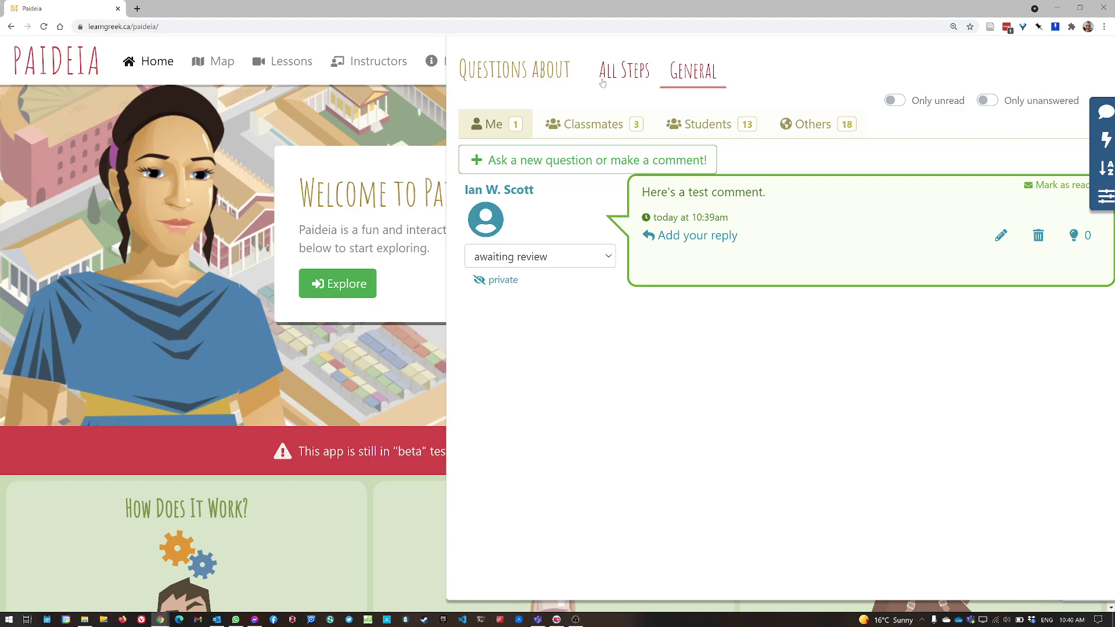
left_click(381, 123)
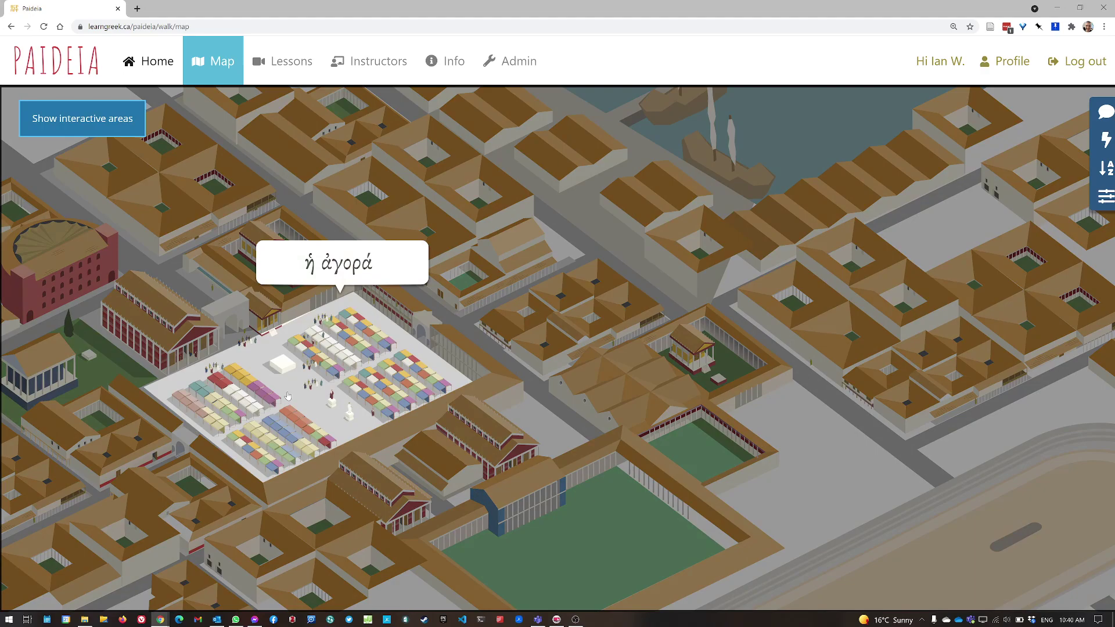
Start the agora step and submit εδ for 'head' using the Greek keyboard layout
left_click(287, 395)
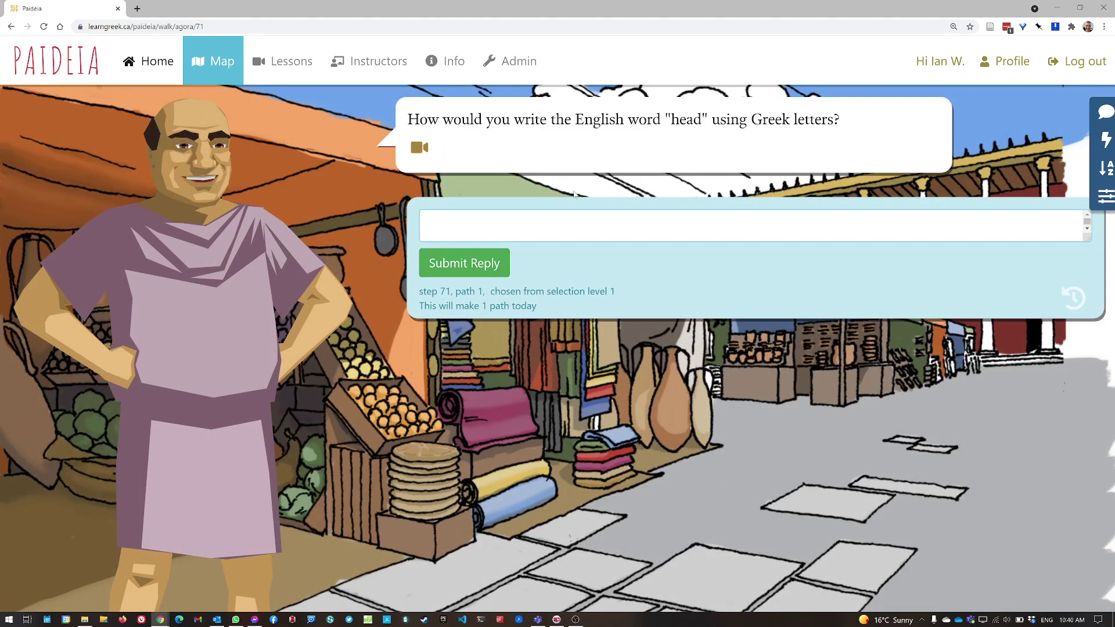
left_click(564, 232)
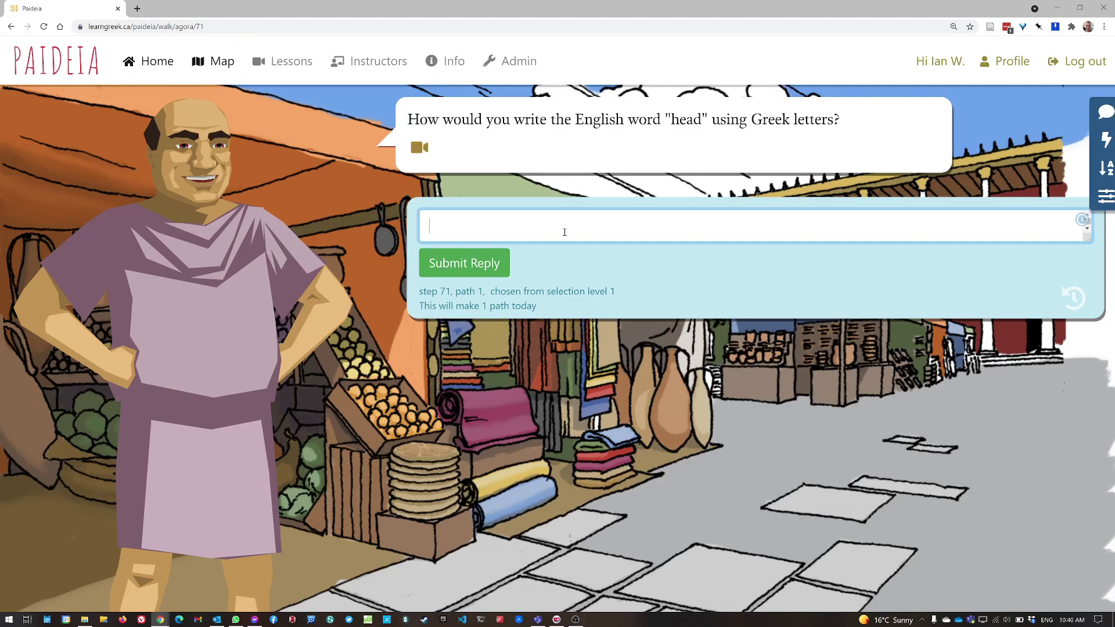
key("super+space")
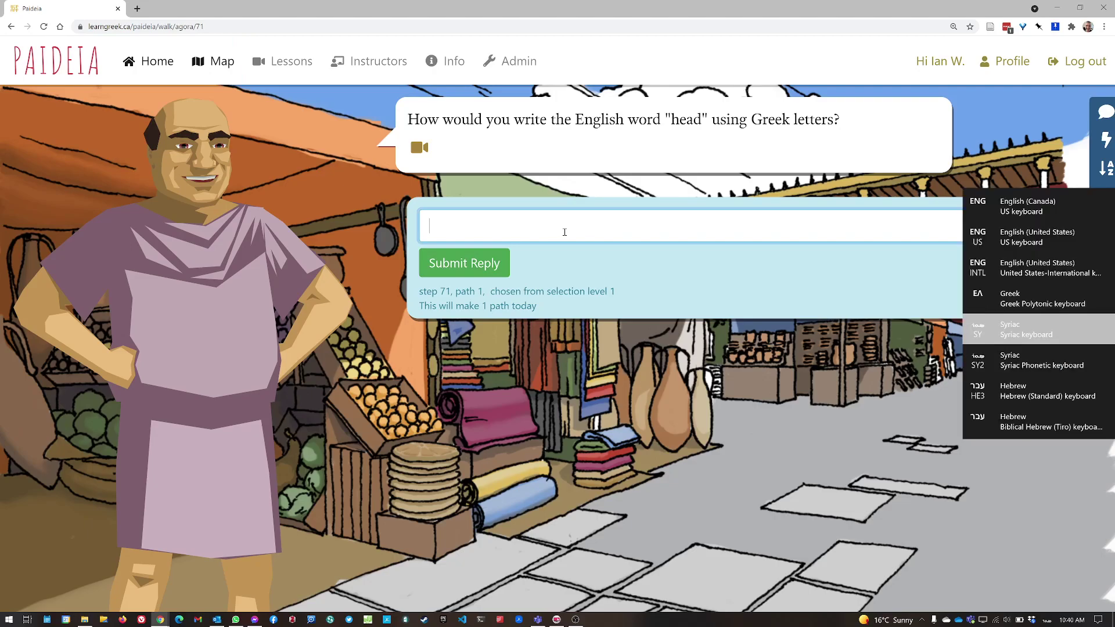
key("super+shift+space")
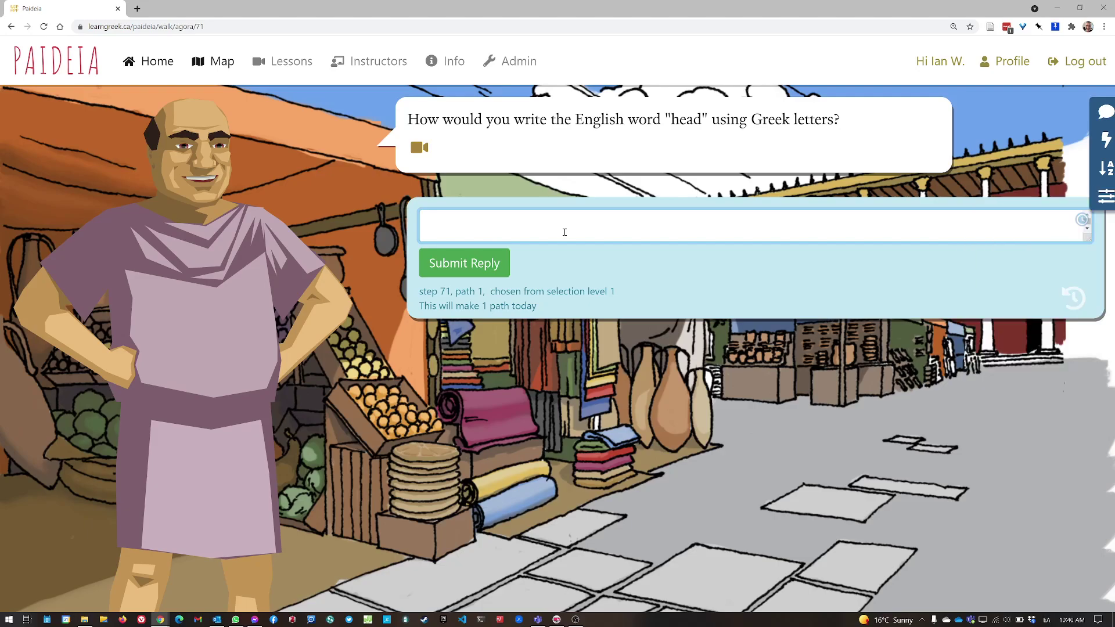
type("εδ")
left_click(468, 270)
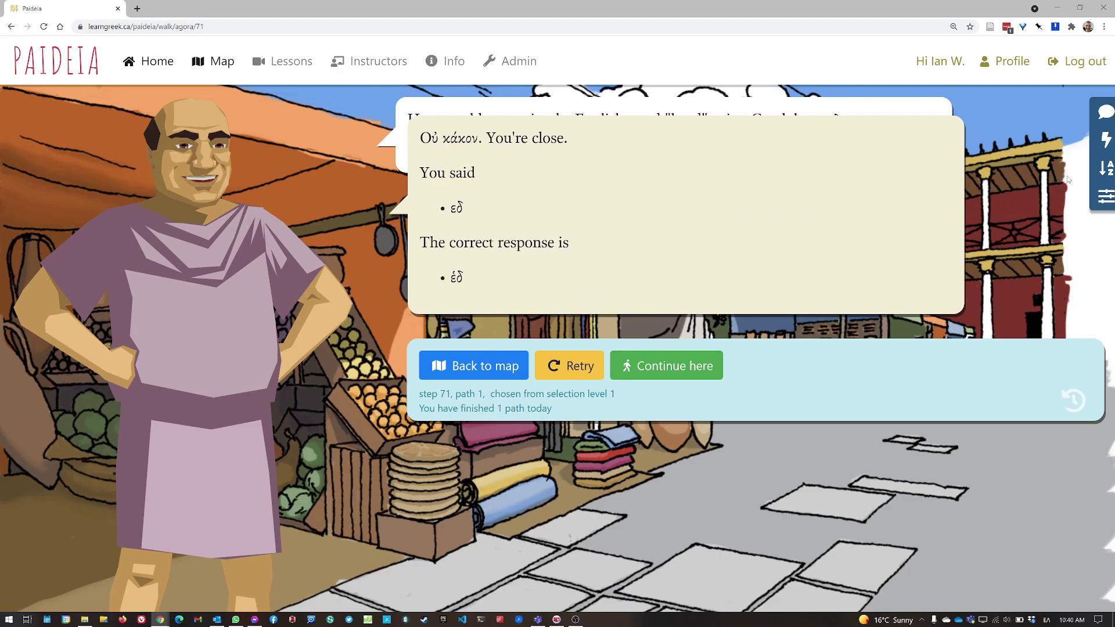
mouse_move(1095, 133)
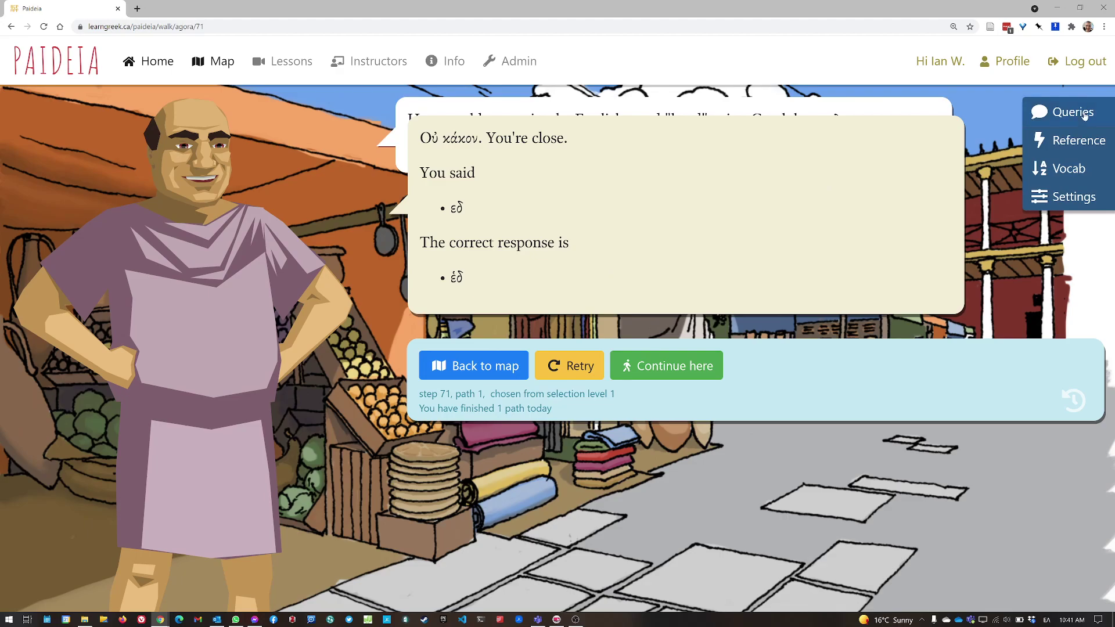
Show This Step queries from Classmates and Others, confirming neither group has any
left_click(1088, 112)
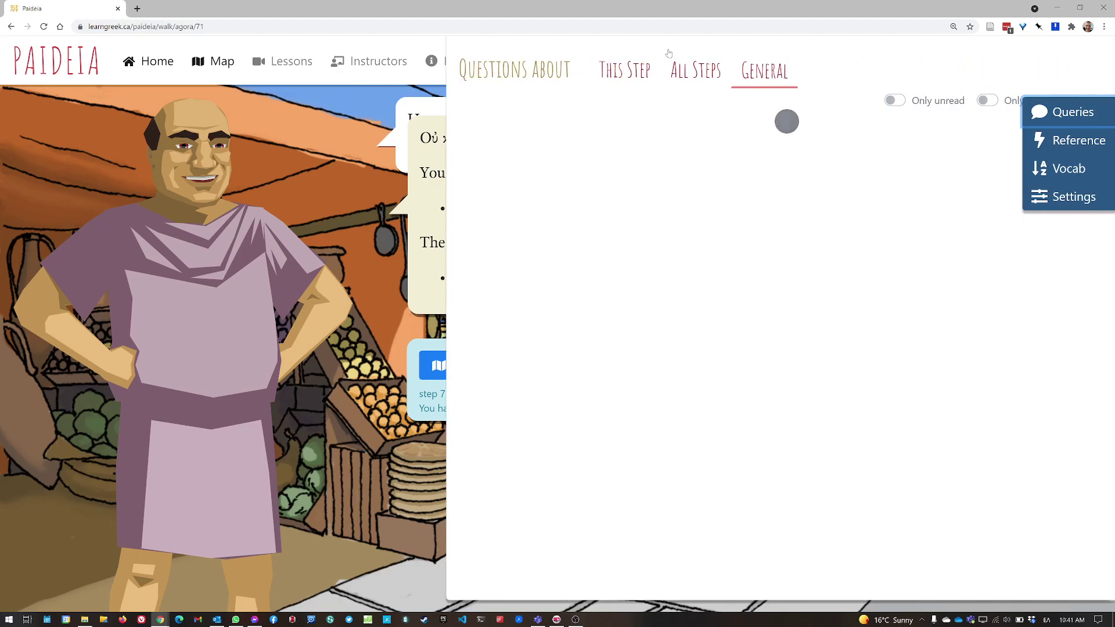
left_click(622, 77)
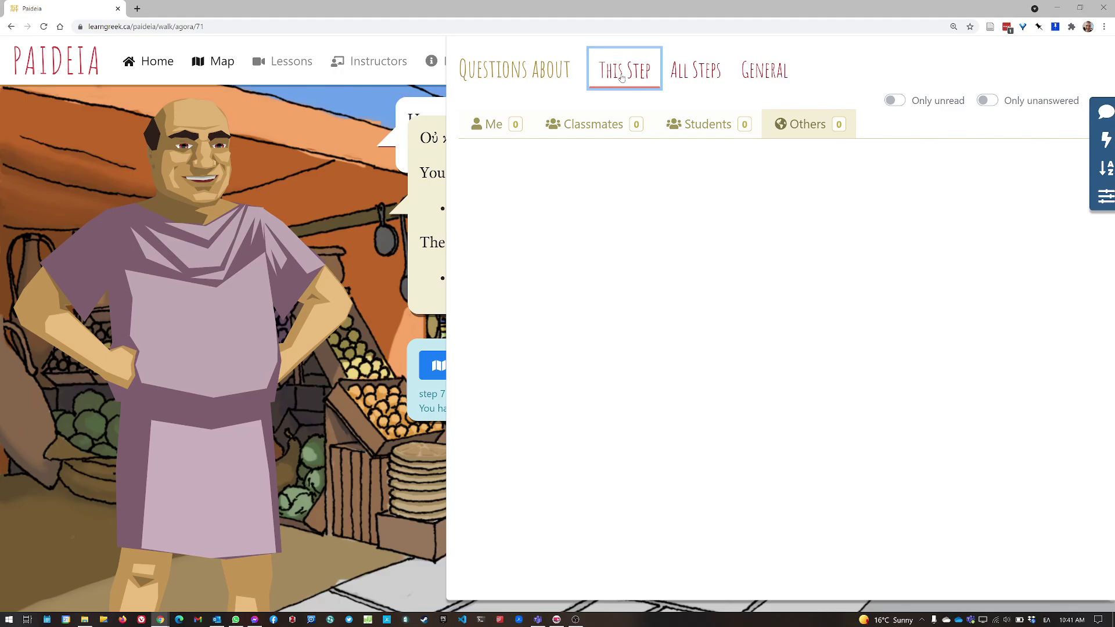
left_click(587, 130)
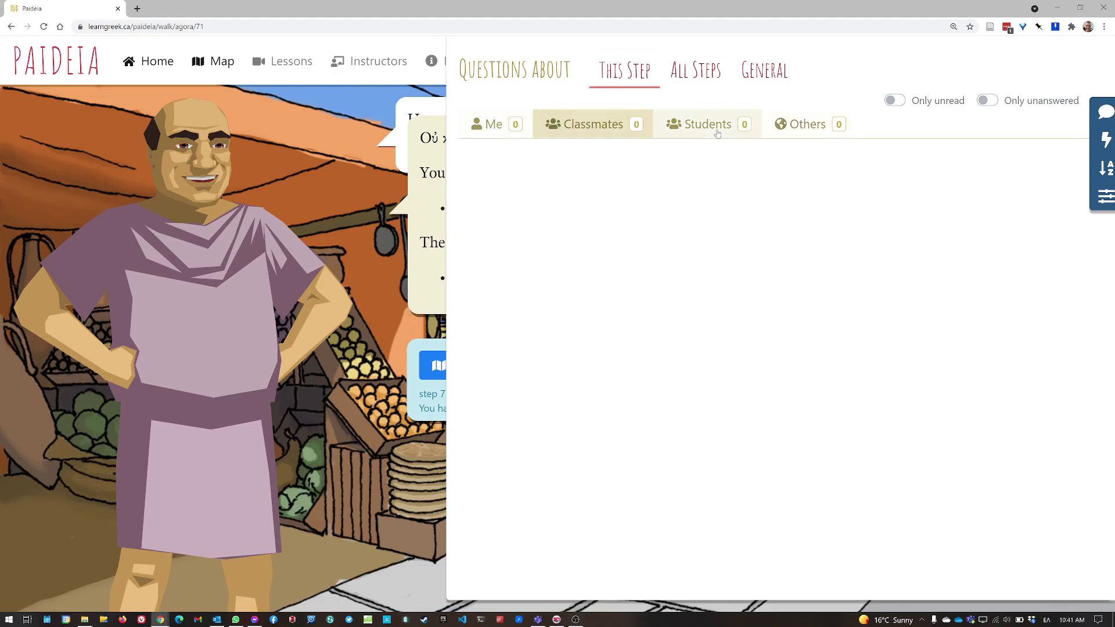
left_click(804, 129)
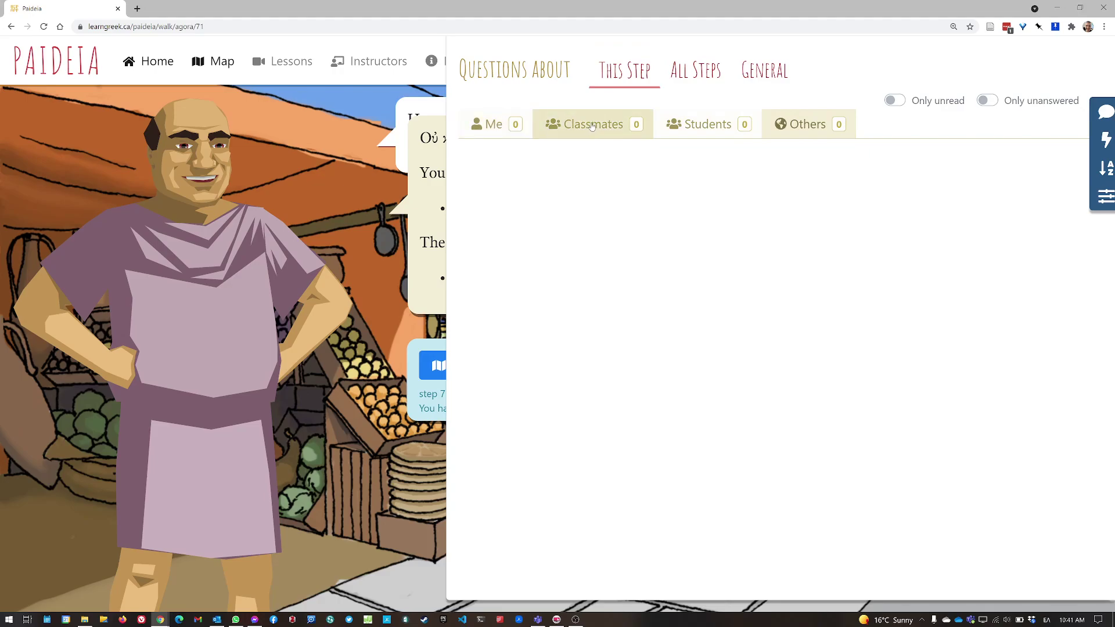
Open a new question form about this step from the Me tab, quoting the answer εδ
left_click(493, 124)
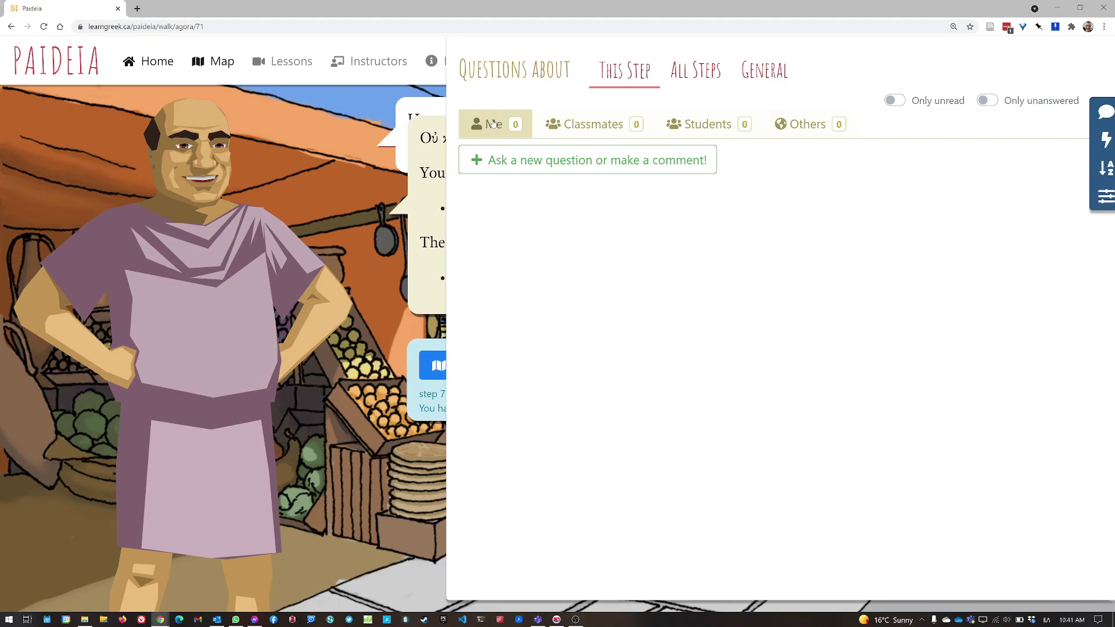
left_click(528, 167)
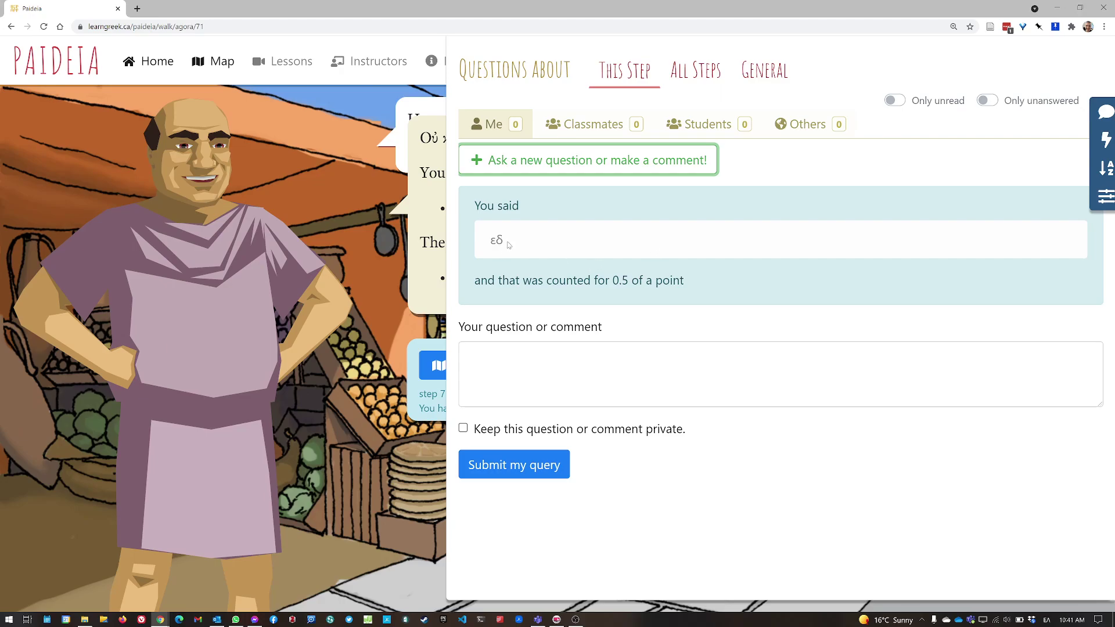
left_click_drag(509, 245, 481, 241)
left_click(546, 272)
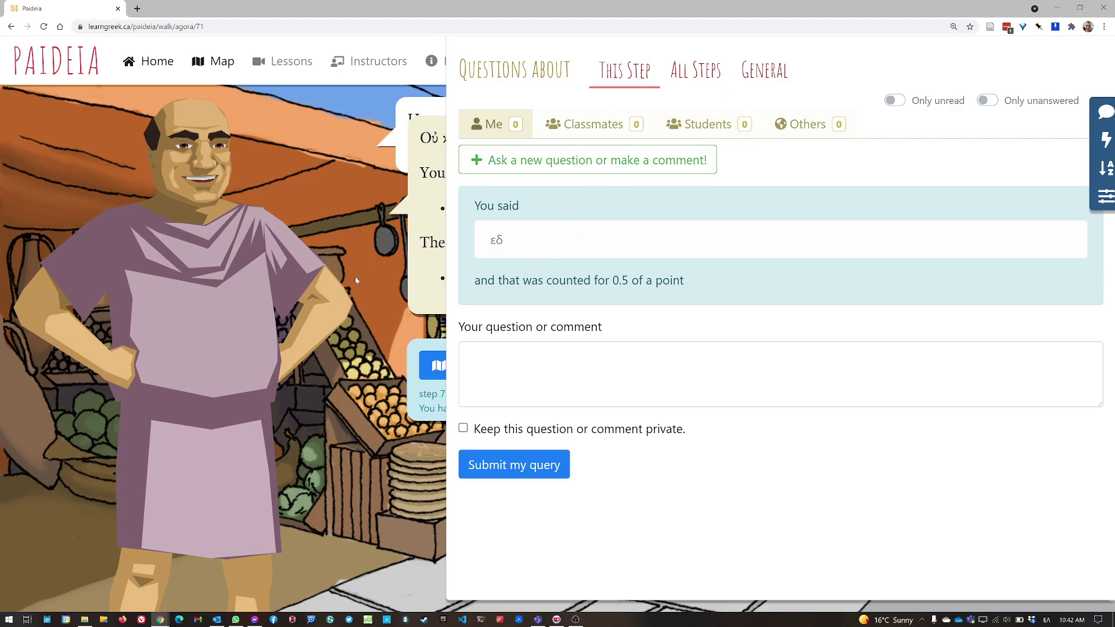
Close the step panel, return Home, and show your own General queries with the test comment
left_click(306, 285)
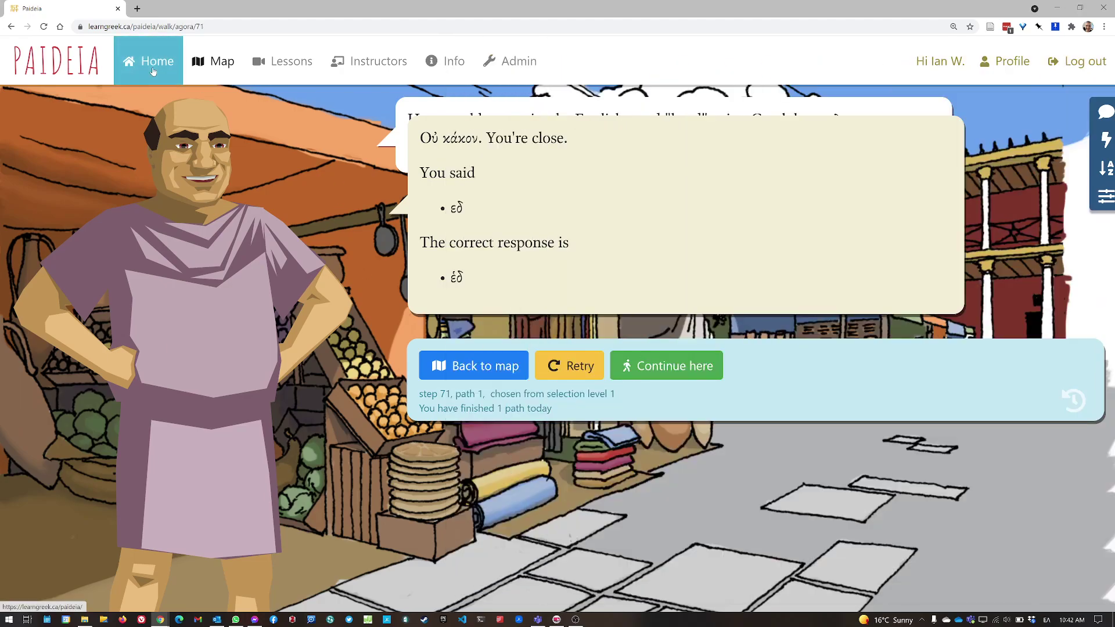
left_click(154, 71)
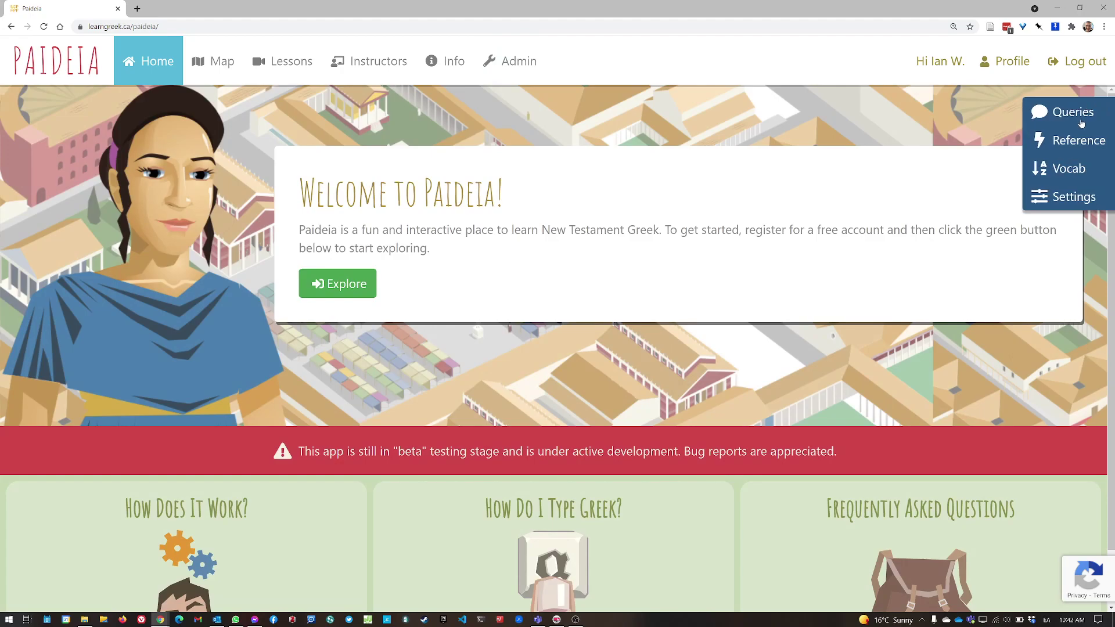
left_click(1074, 113)
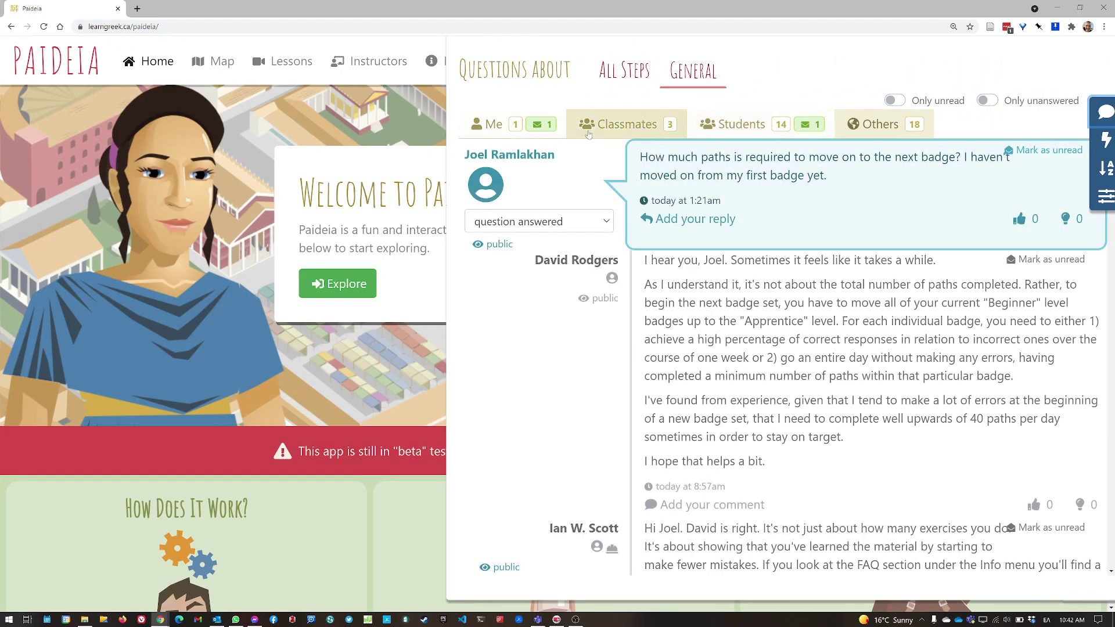
left_click(504, 131)
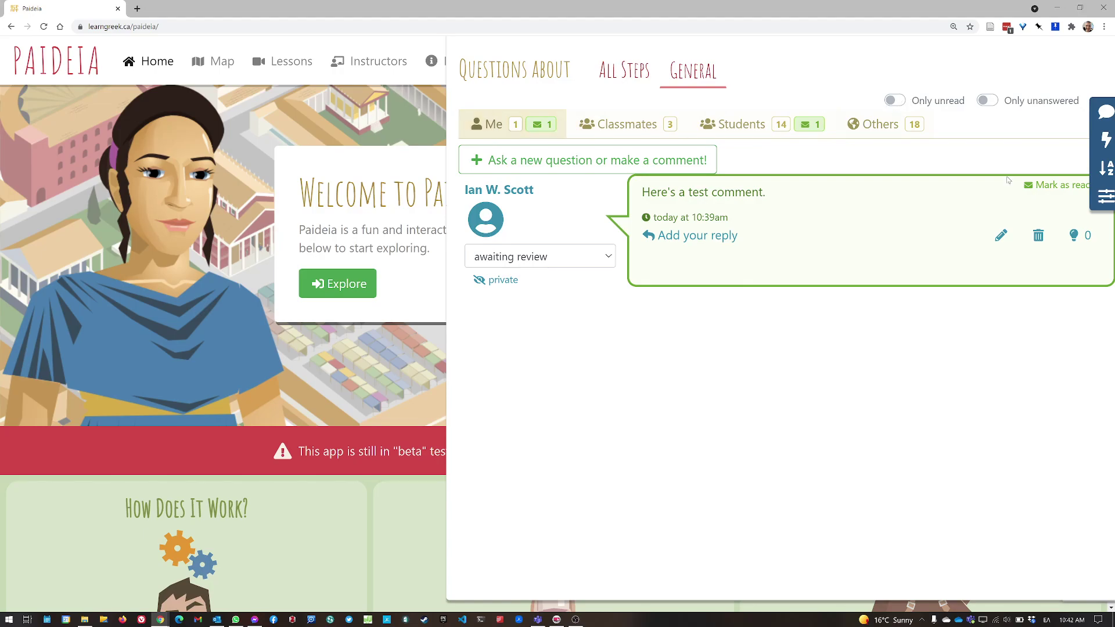
Mark 'Here's a test comment.' as read
left_click(1060, 185)
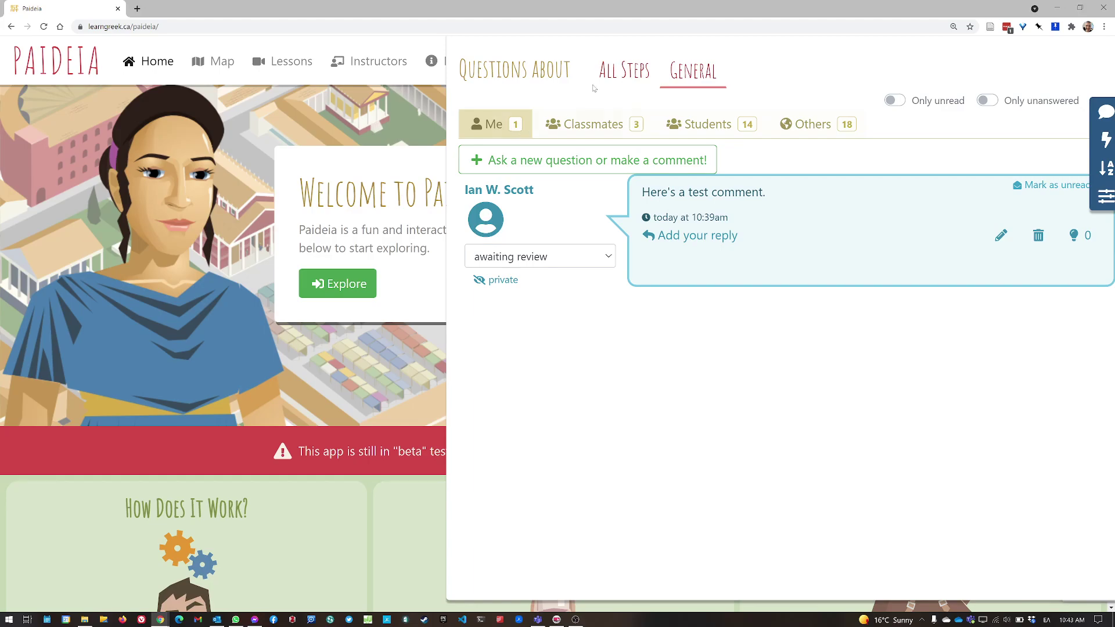
Under All Steps > Me, mark the query about step 102 in path 90 as read
left_click(622, 81)
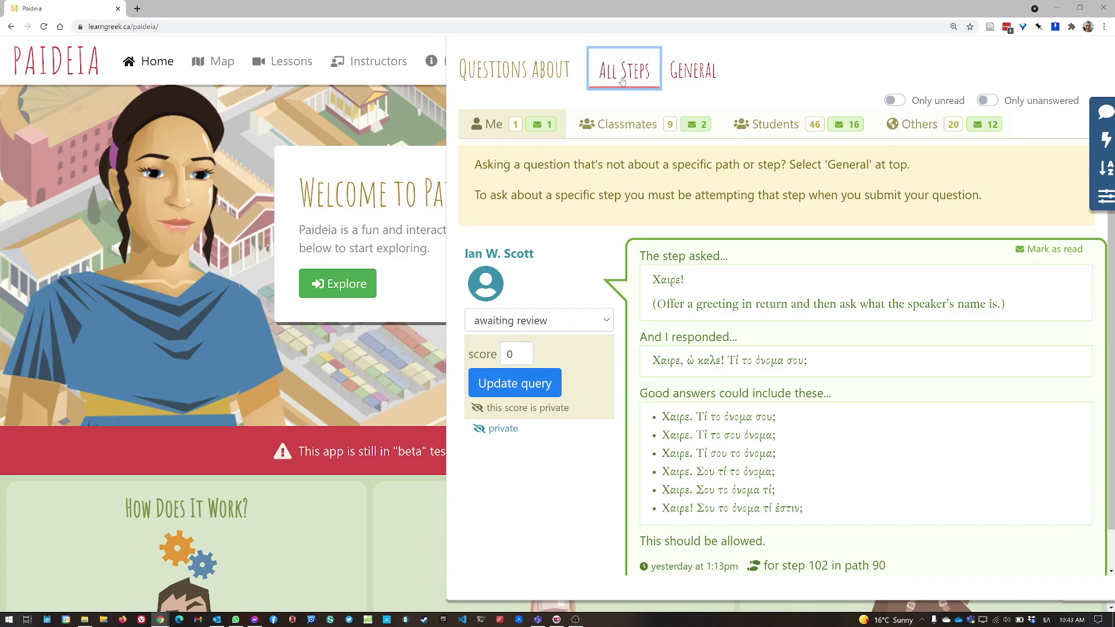
left_click(500, 127)
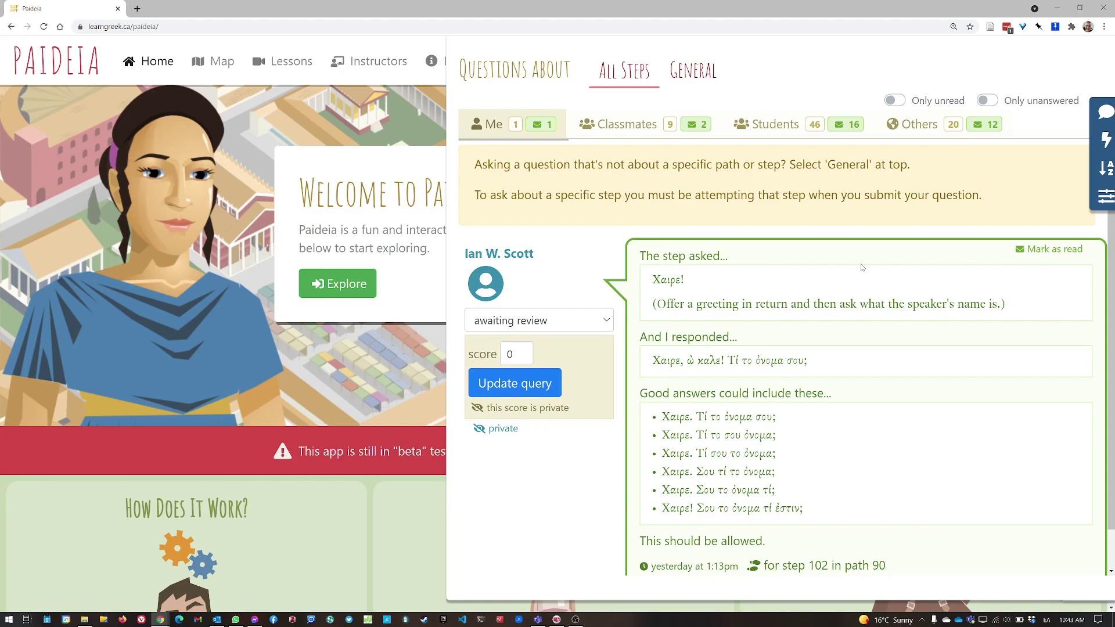
scroll(891, 363, "down", 1)
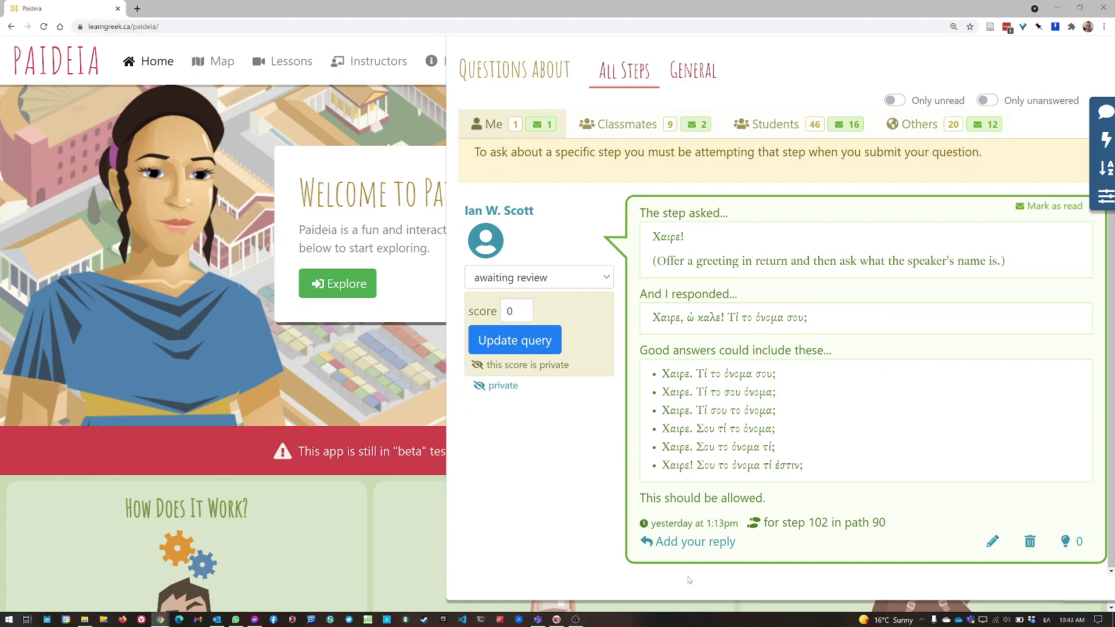
left_click(697, 542)
scroll(920, 399, "down", 2)
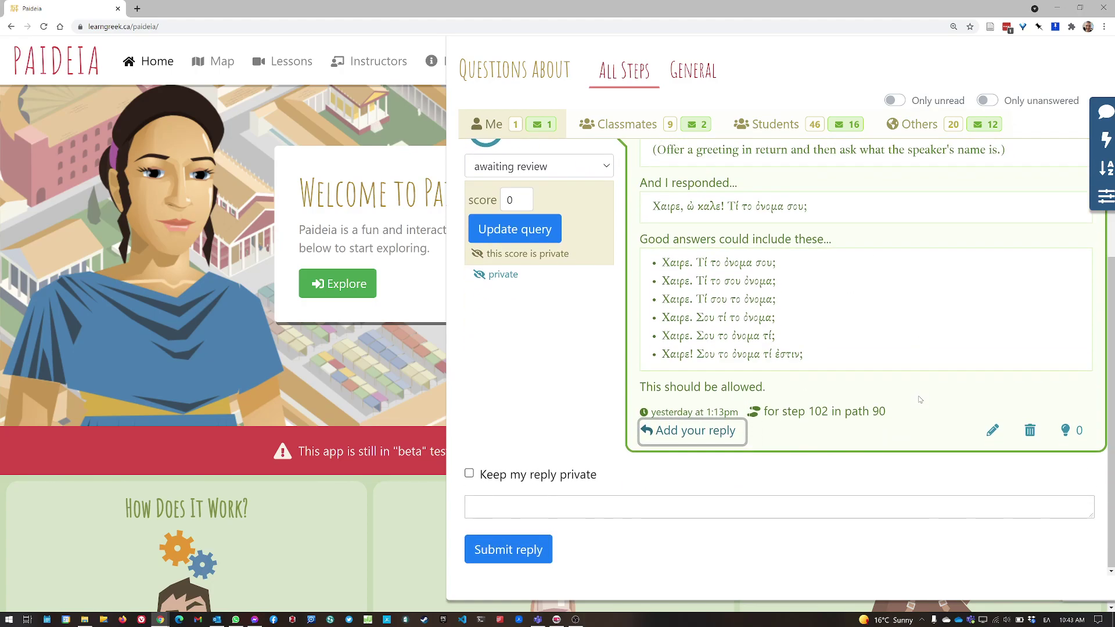
scroll(847, 366, "up", 3)
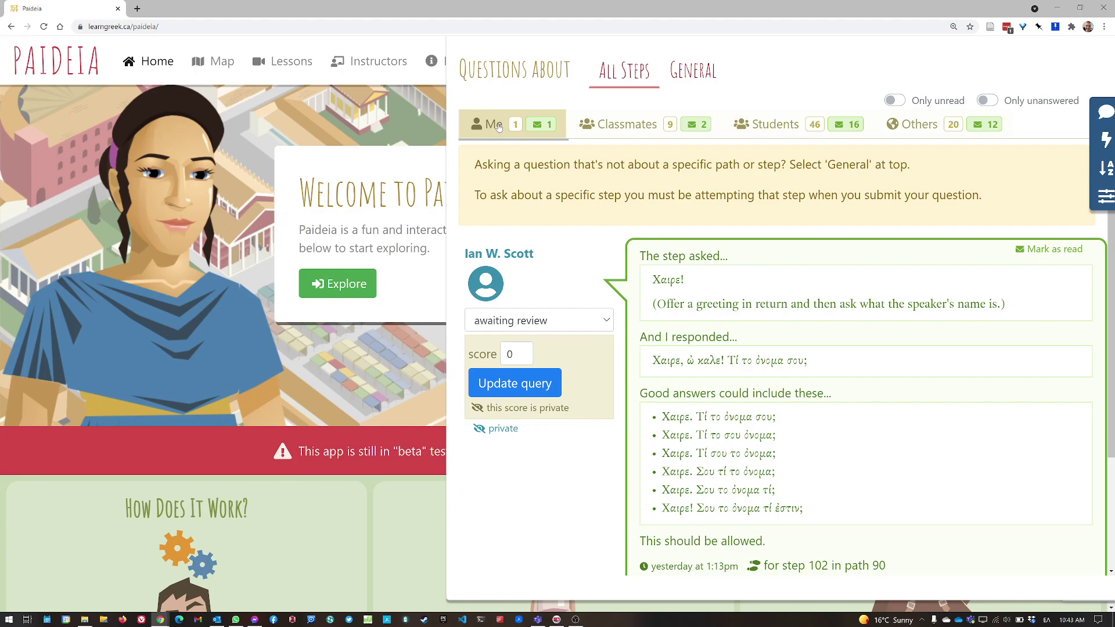
left_click(1053, 256)
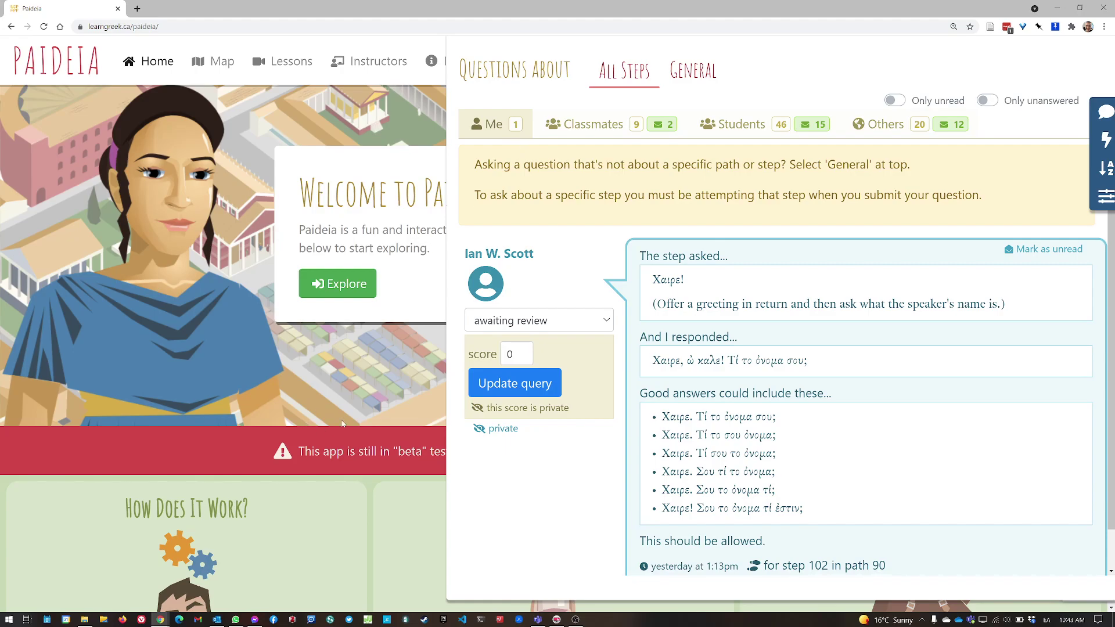
left_click(349, 401)
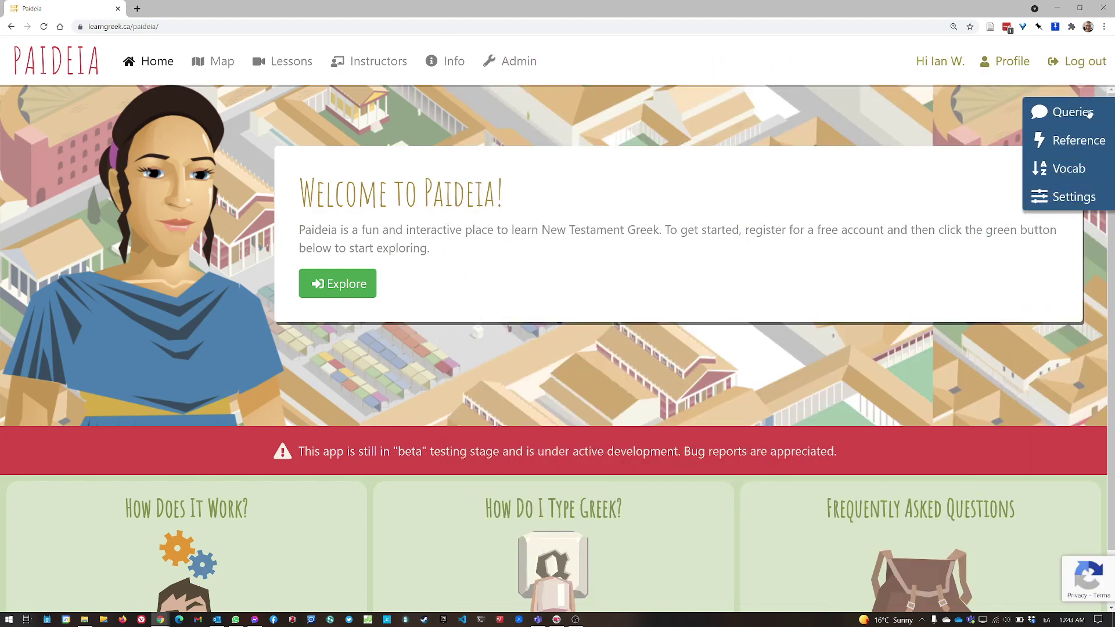
left_click(1089, 114)
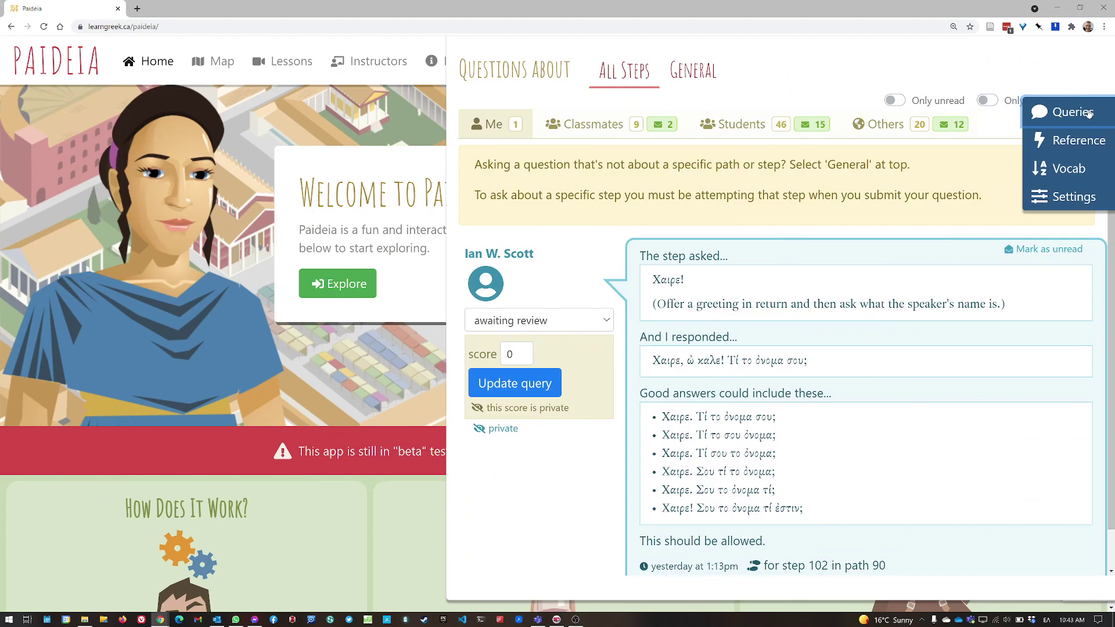
left_click(688, 71)
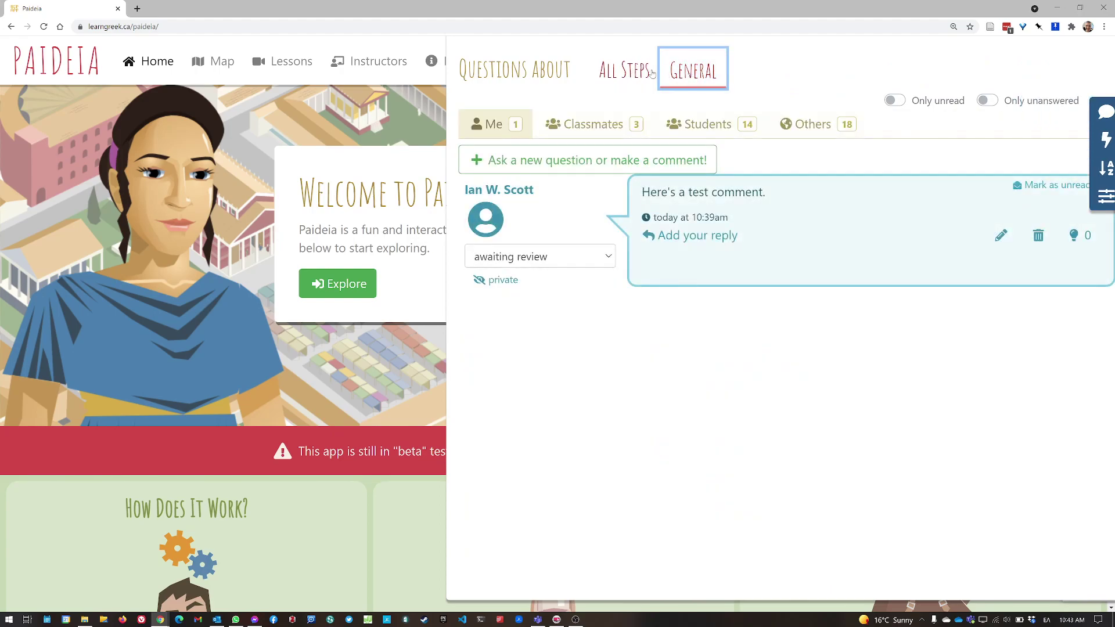
left_click(628, 71)
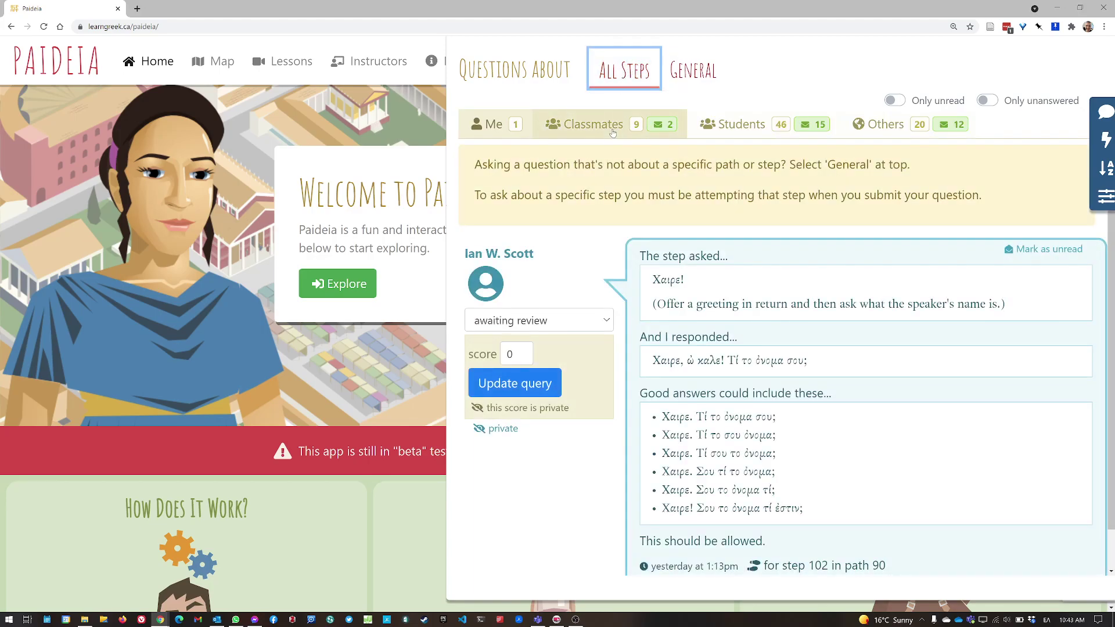
left_click(613, 131)
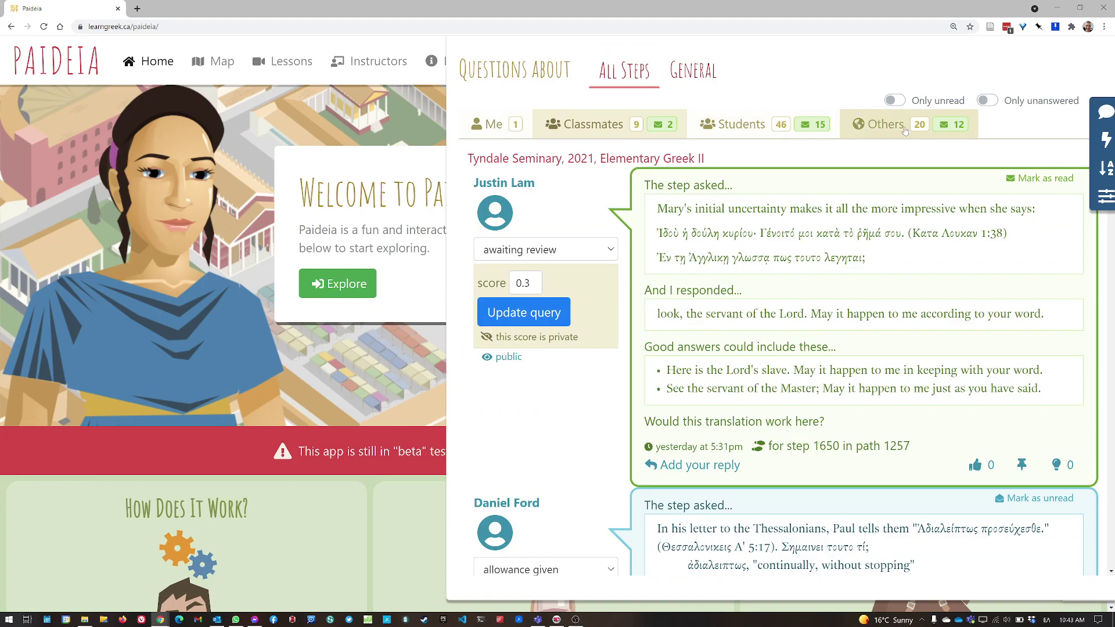
left_click(904, 130)
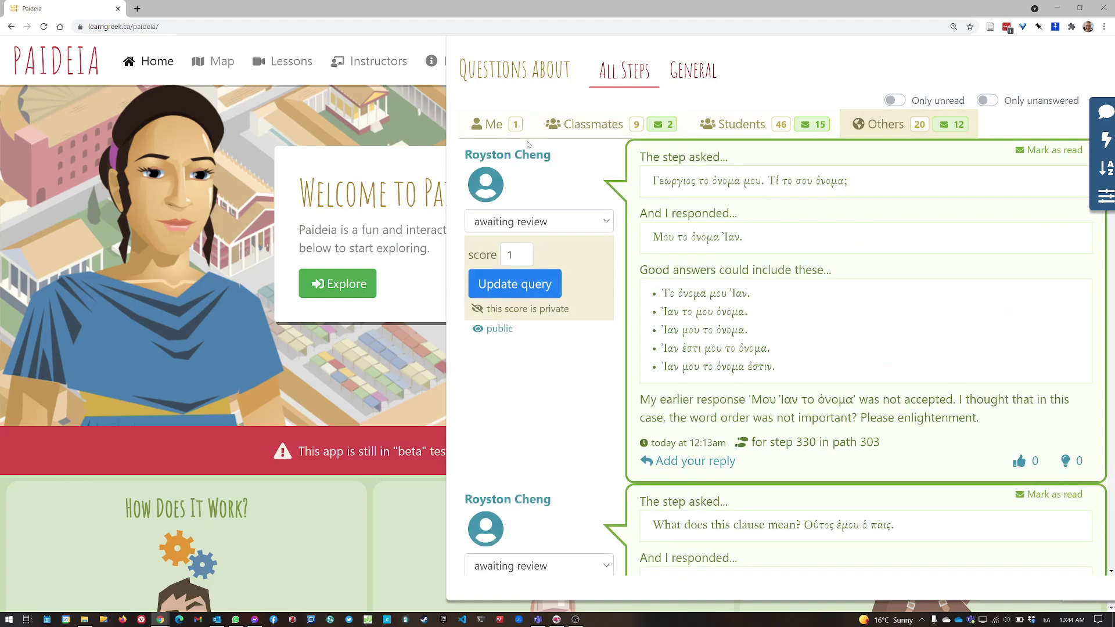
left_click(498, 127)
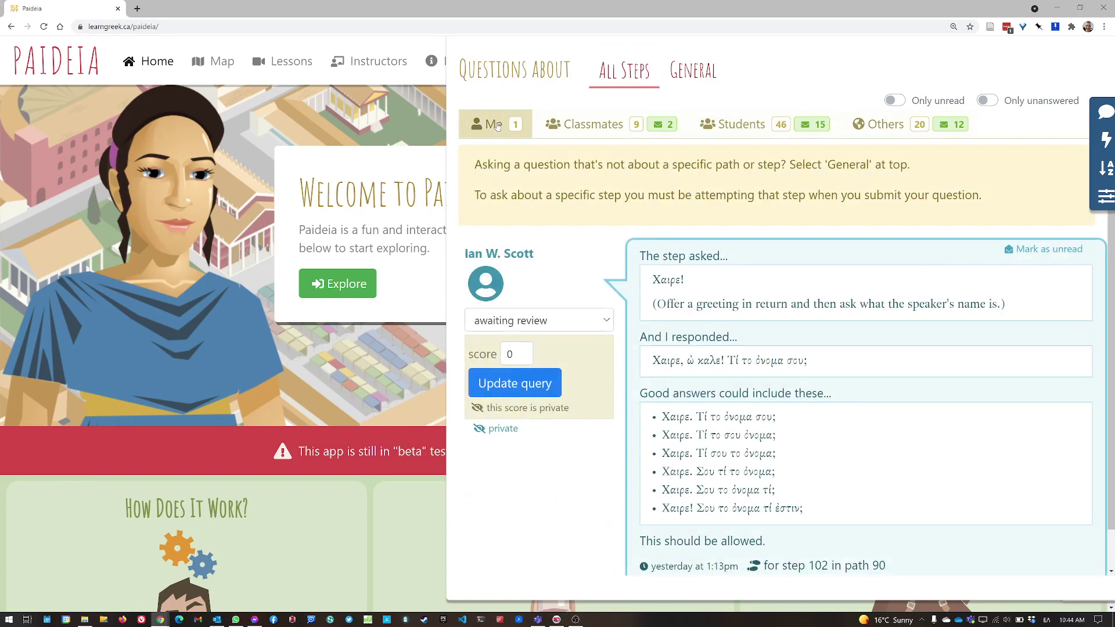
Filter the Classmates step questions to unread only, leaving 2 classmates' questions listed
left_click(607, 127)
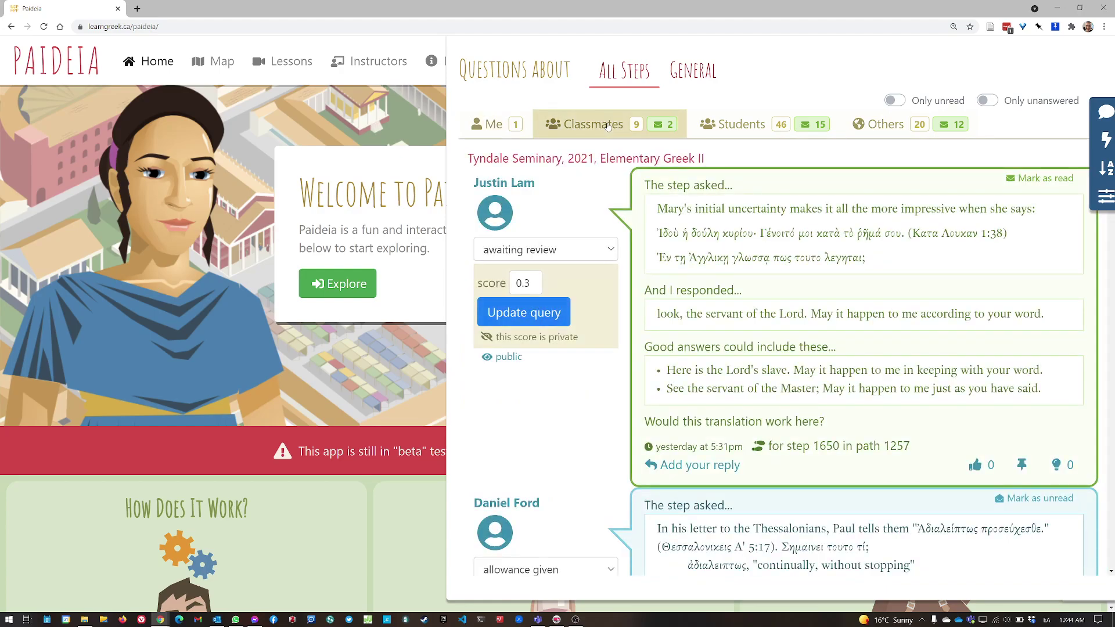
left_click(896, 101)
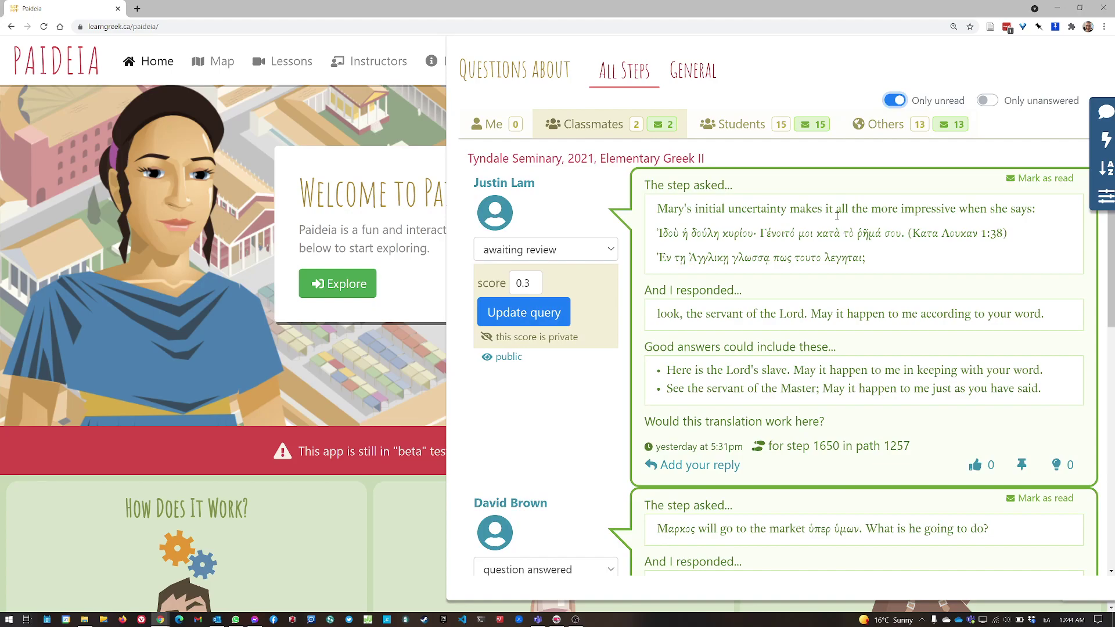
scroll(662, 375, "down", 7)
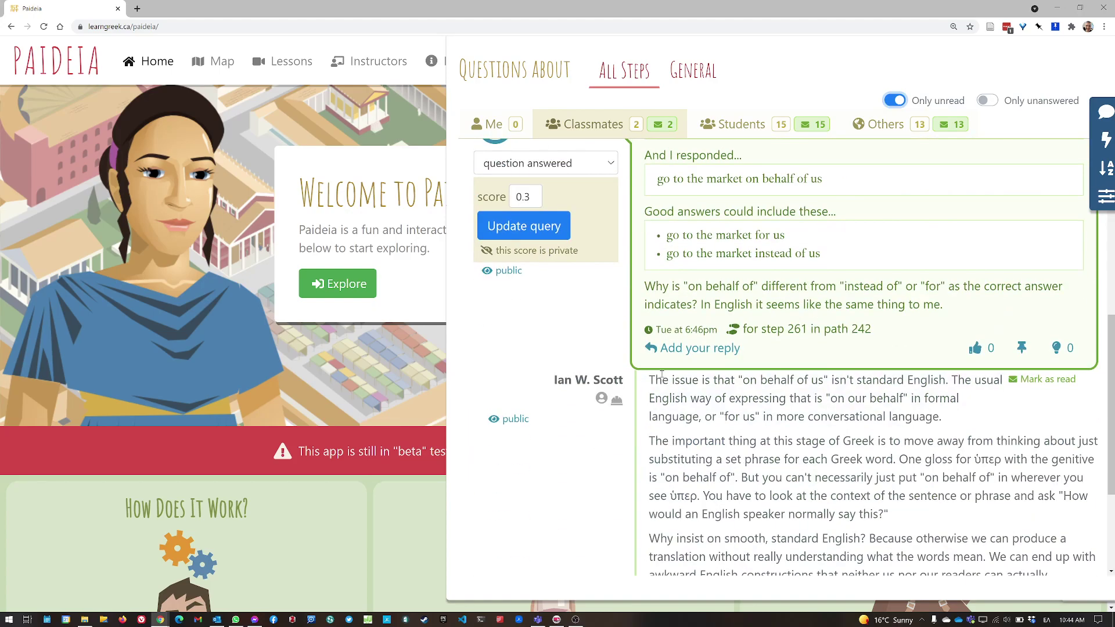
scroll(662, 374, "down", 3)
scroll(639, 300, "up", 10)
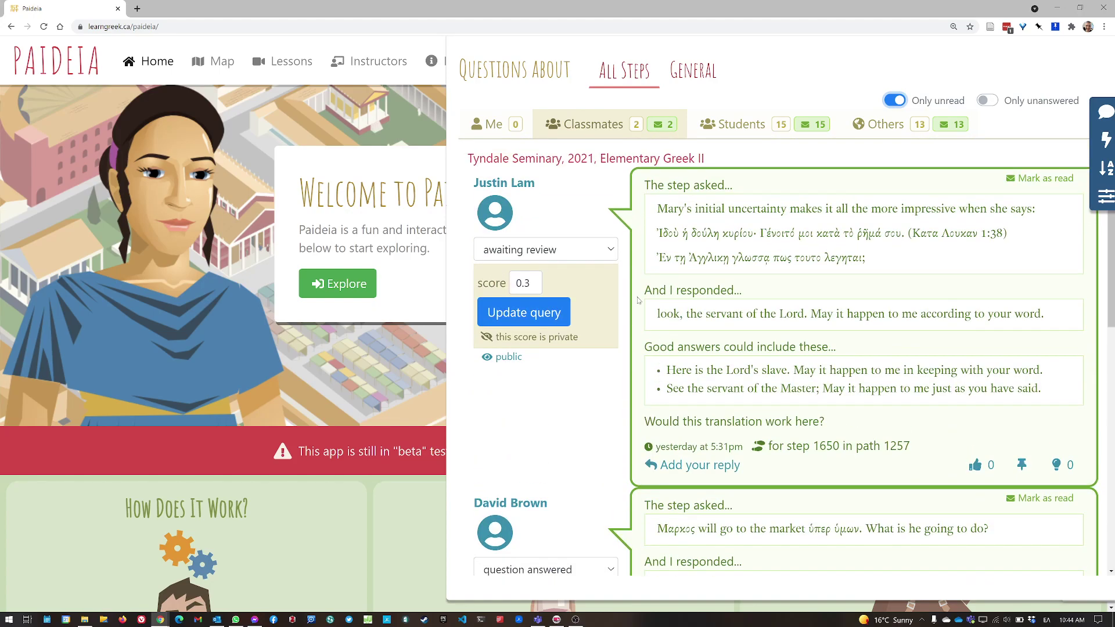